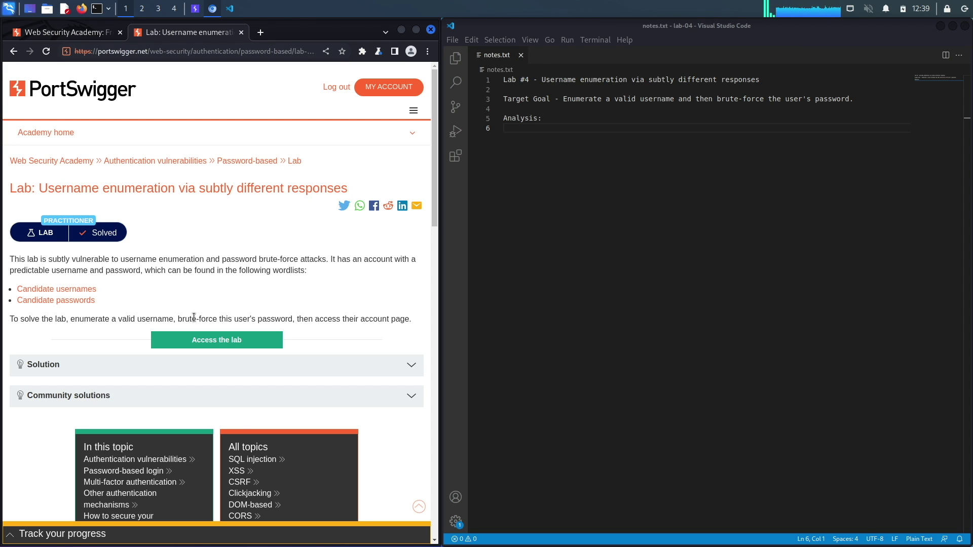
# Bring up the link options on 'Access the lab' to launch it.
pyautogui.rightClick(228, 345)
# Launch the lab in a new tab and review its launch and header requests in Proxy HTTP history.
pyautogui.click(252, 353)
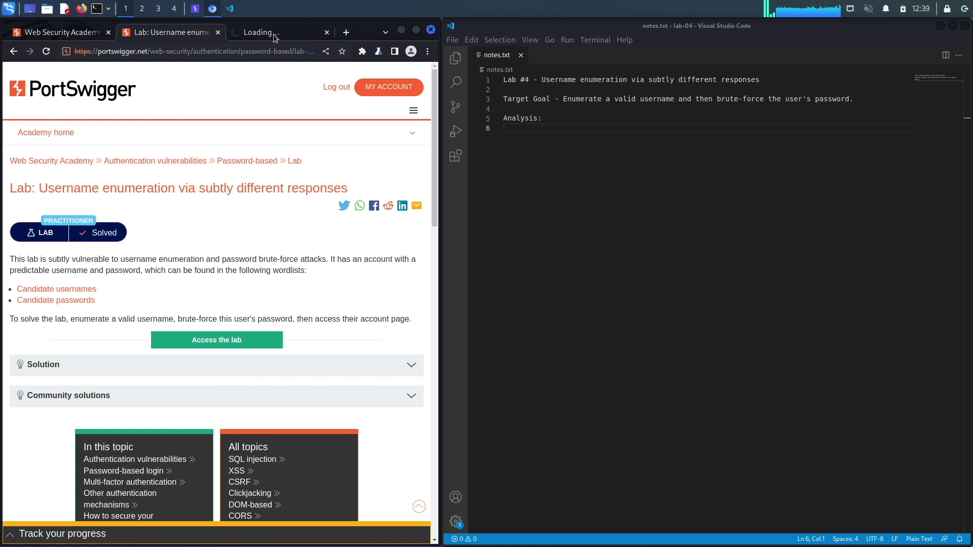
pyautogui.click(268, 34)
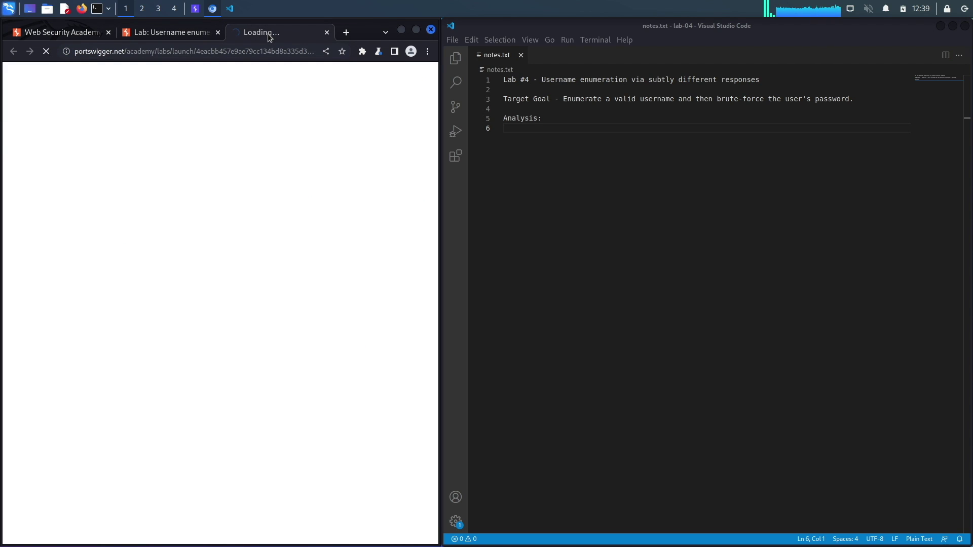
pyautogui.click(197, 10)
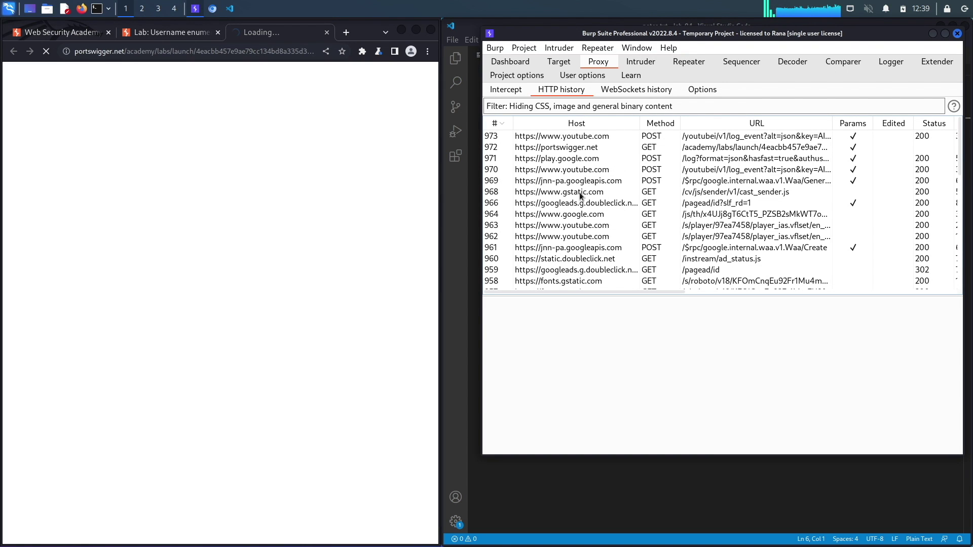
pyautogui.click(581, 146)
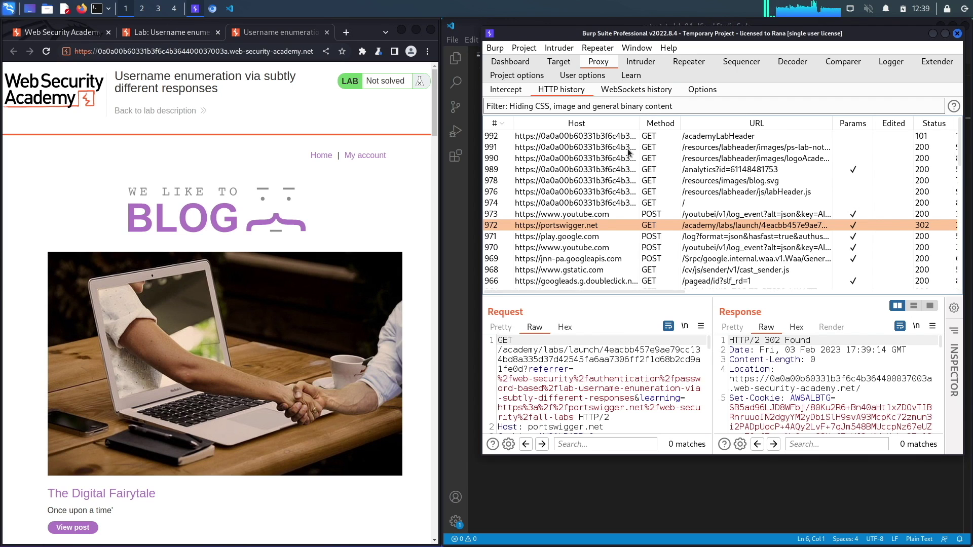
pyautogui.click(598, 136)
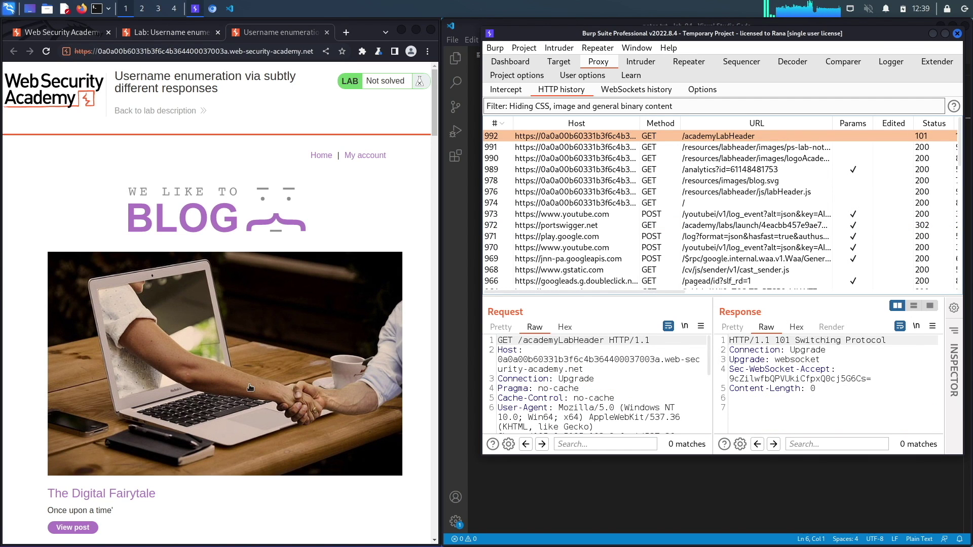
# Visit the lab's My account page, check its captured request, and return to the notes.
pyautogui.click(368, 156)
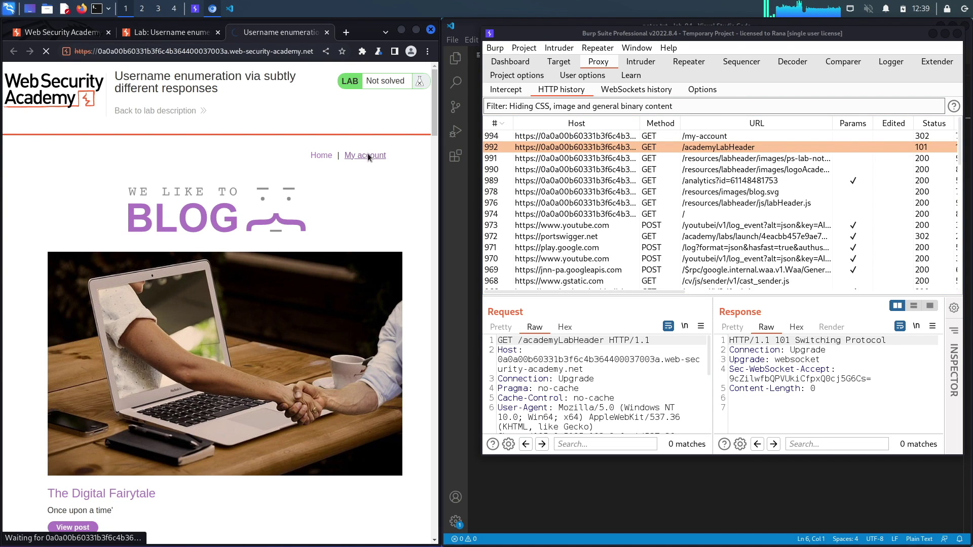
pyautogui.click(595, 140)
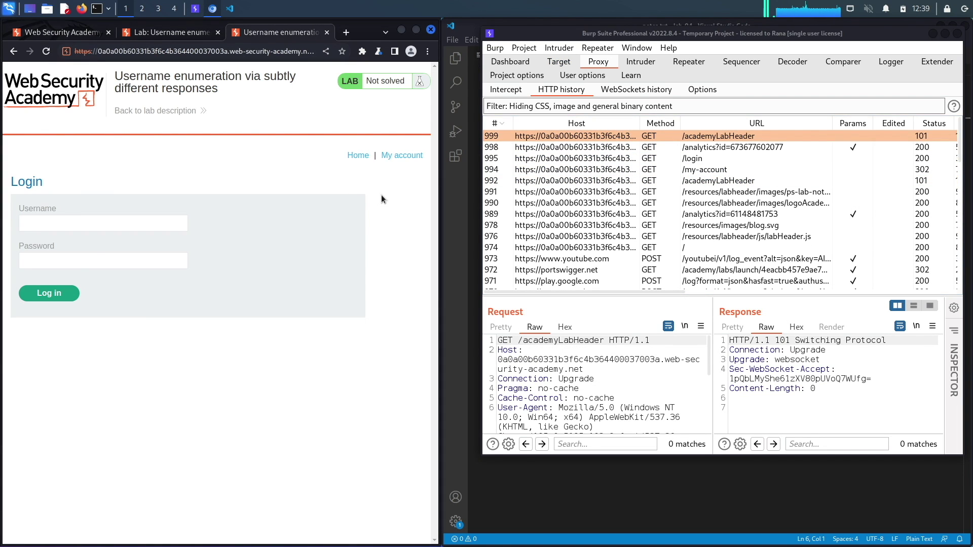
pyautogui.click(456, 202)
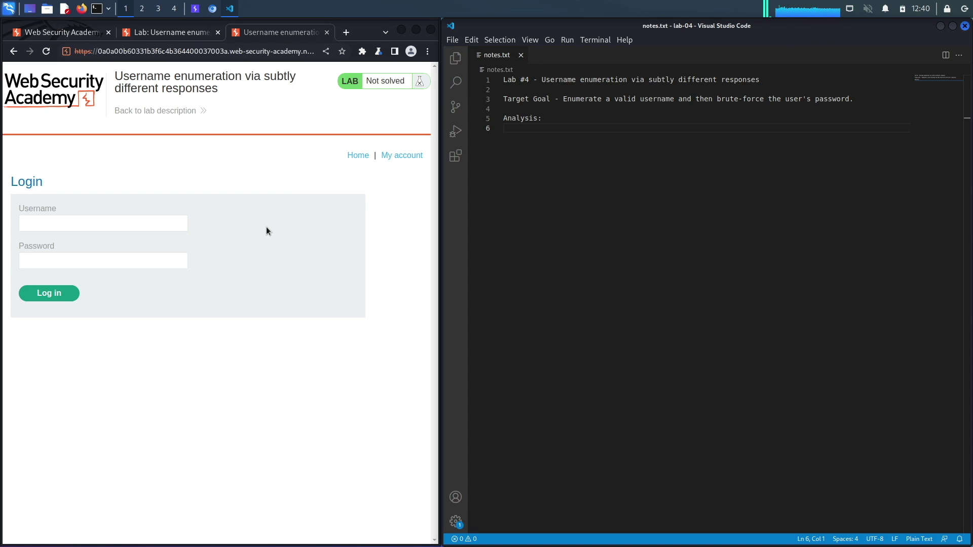
# Open the lab's candidate usernames list in its own tab.
pyautogui.click(260, 205)
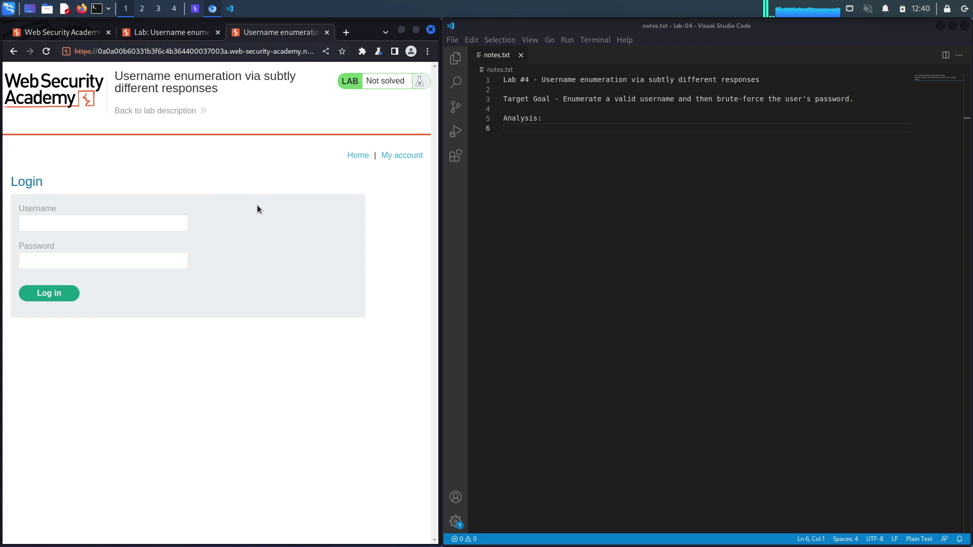
pyautogui.click(167, 32)
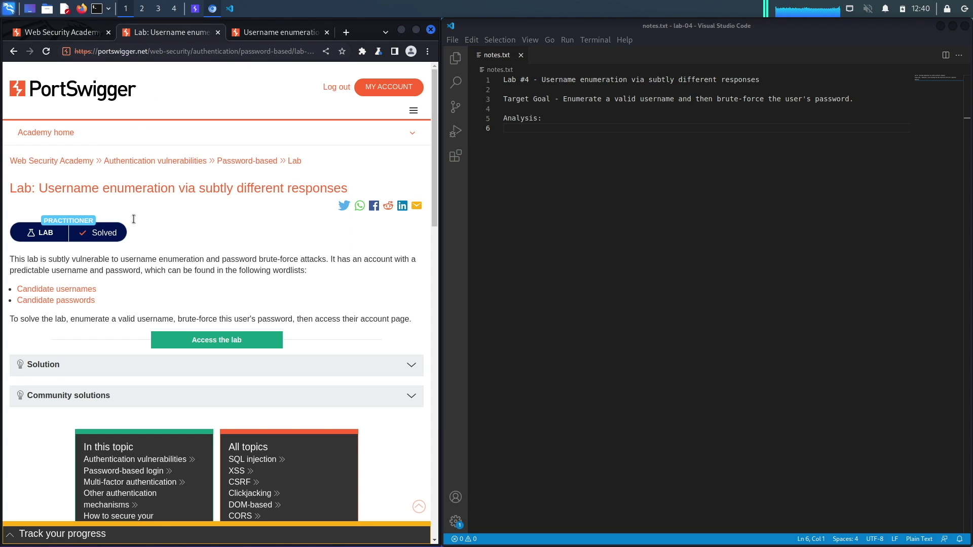
pyautogui.middleClick(76, 290)
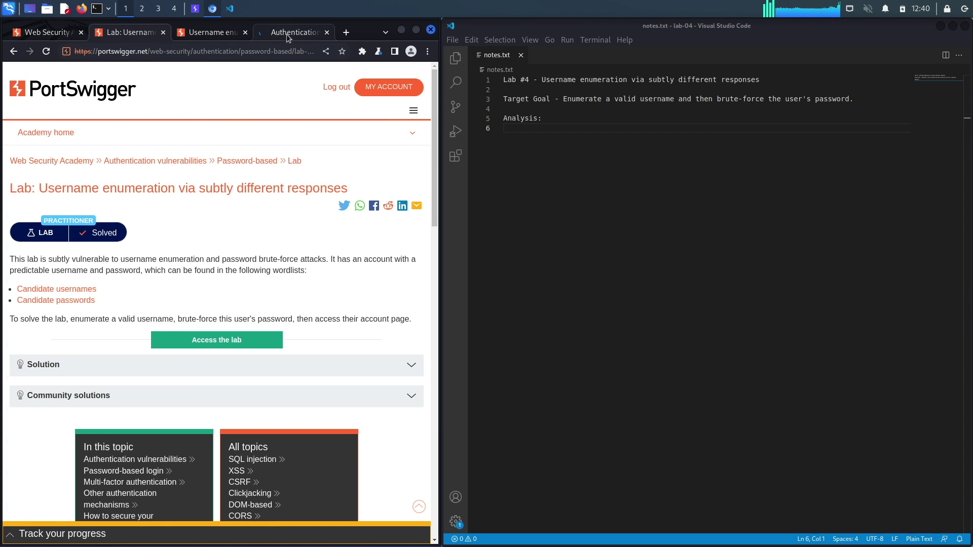
pyautogui.click(287, 34)
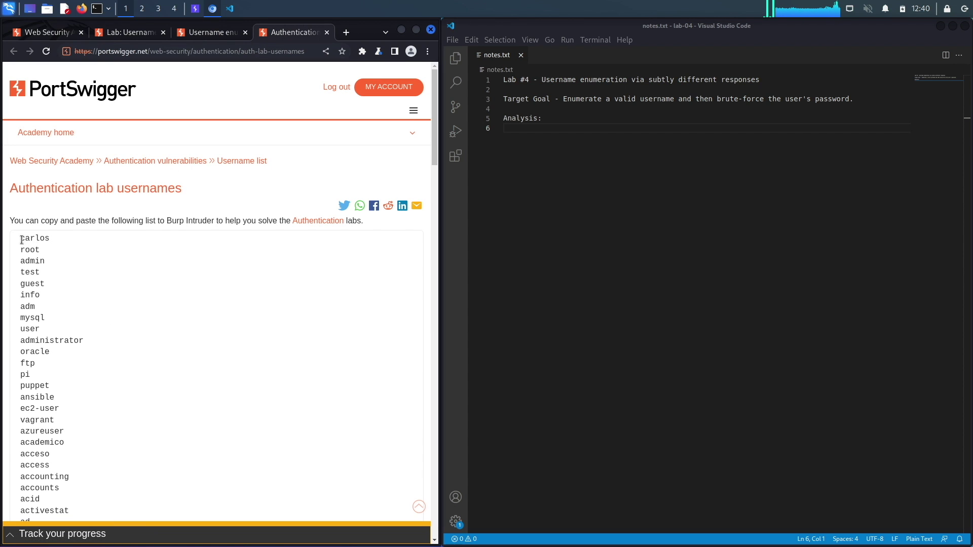
# Copy the whole username list from carlos to autodiscover and return to the lab login page.
pyautogui.moveTo(20, 239)
pyautogui.mouseDown()
pyautogui.moveTo(45, 255)
pyautogui.moveTo(67, 459)
pyautogui.moveTo(27, 238)
pyautogui.moveTo(64, 320)
pyautogui.moveTo(67, 531)
pyautogui.moveTo(80, 542)
pyautogui.mouseUp()
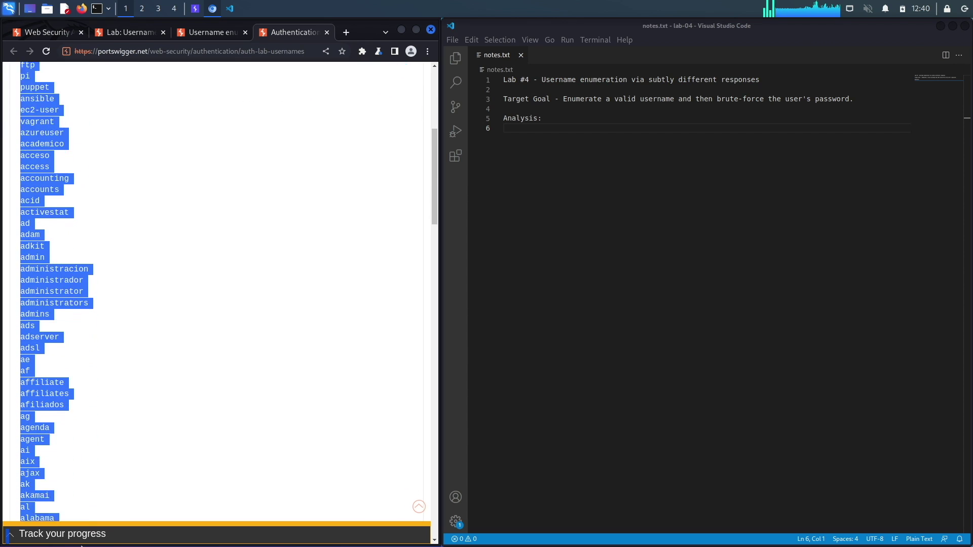
pyautogui.moveTo(80, 542)
pyautogui.mouseDown()
pyautogui.moveTo(98, 447)
pyautogui.moveTo(86, 303)
pyautogui.moveTo(80, 349)
pyautogui.mouseUp()
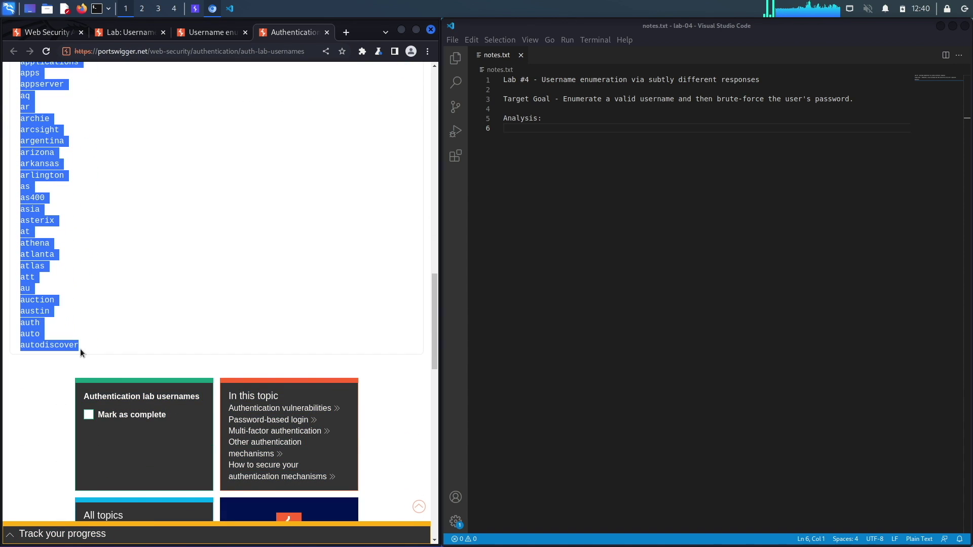
pyautogui.rightClick(40, 299)
pyautogui.click(68, 310)
pyautogui.click(206, 35)
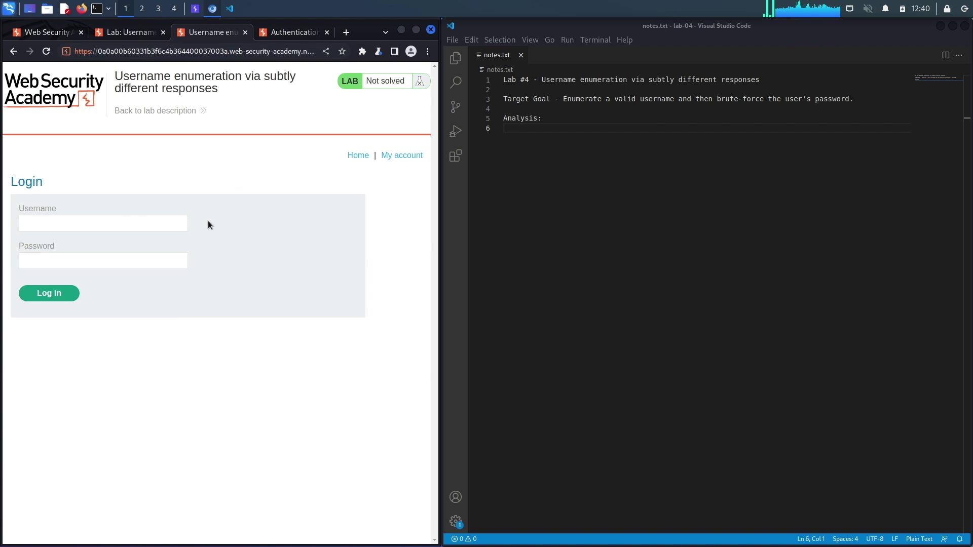
pyautogui.click(195, 8)
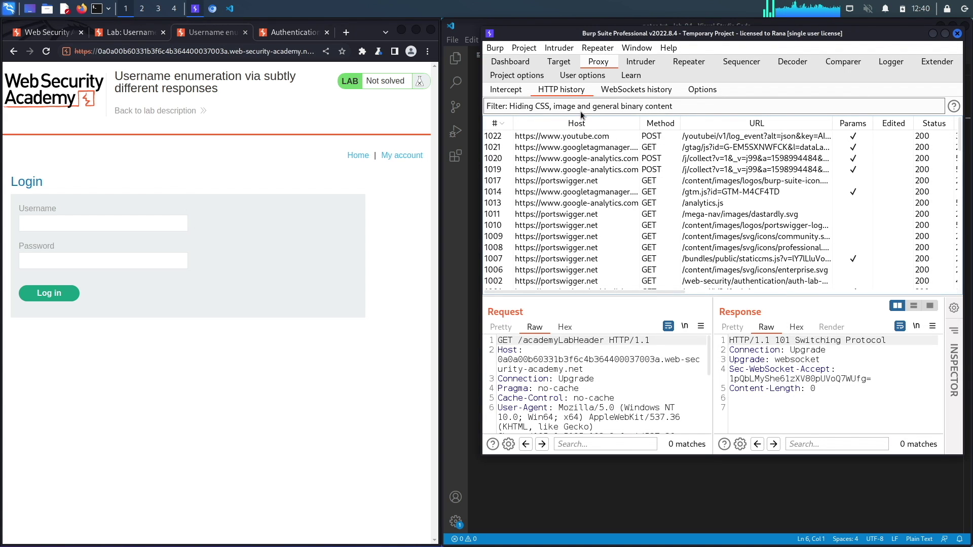
# Submit a test/test login and send the captured POST /login request to Intruder.
pyautogui.click(109, 230)
pyautogui.write('test')
pyautogui.press('Tab')
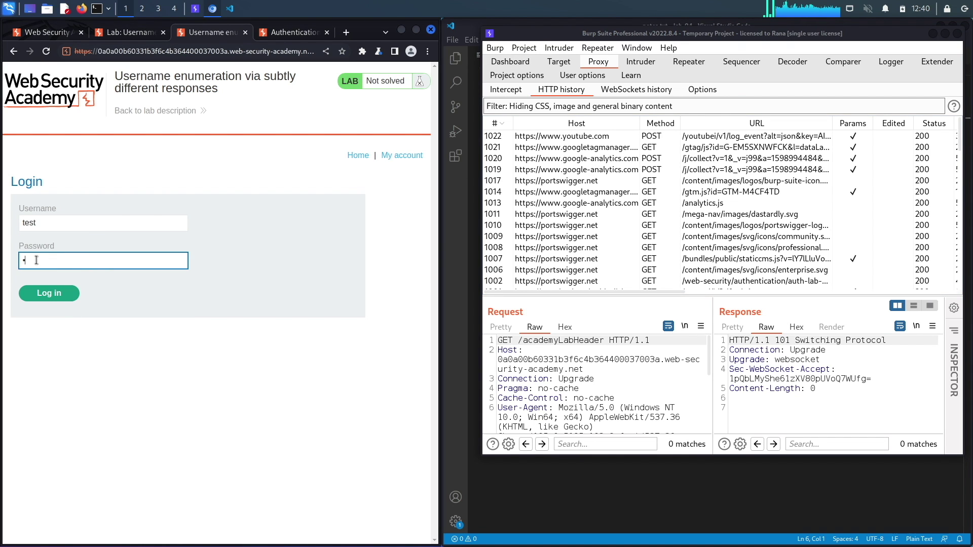
pyautogui.write('test')
pyautogui.click(47, 297)
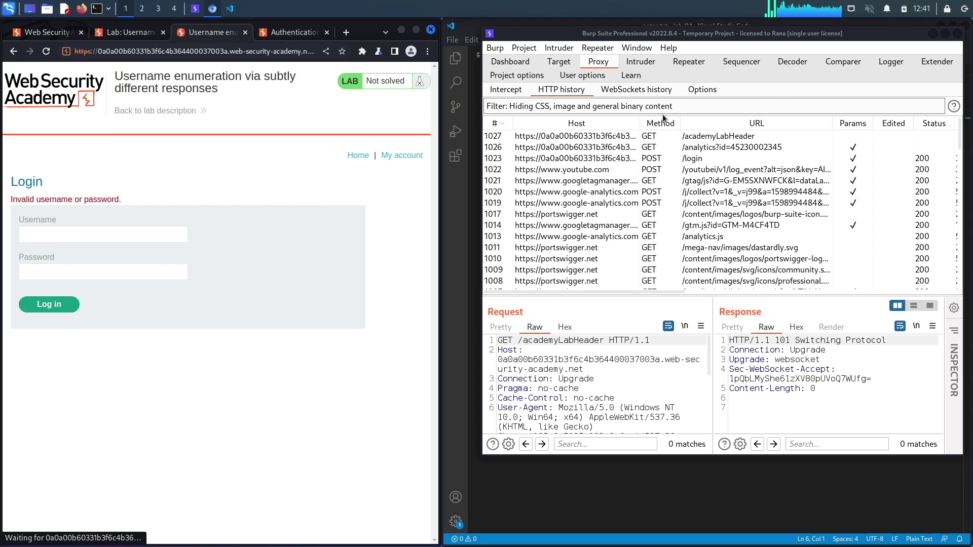
pyautogui.click(586, 160)
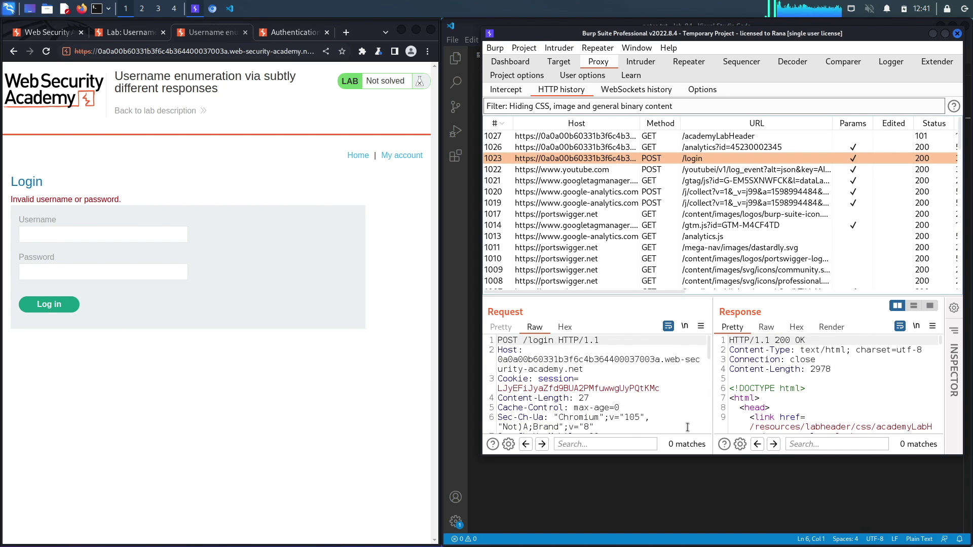
pyautogui.rightClick(665, 385)
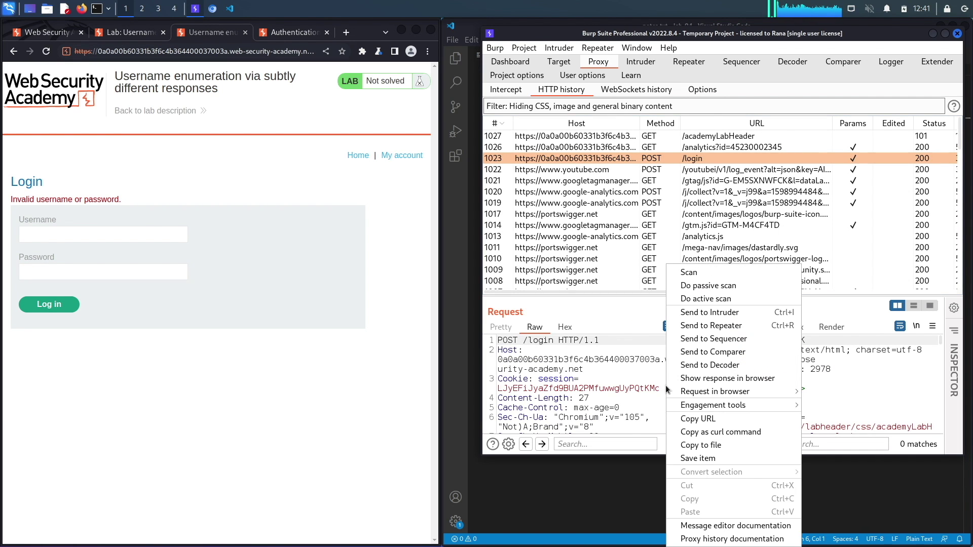
pyautogui.click(718, 314)
pyautogui.click(625, 62)
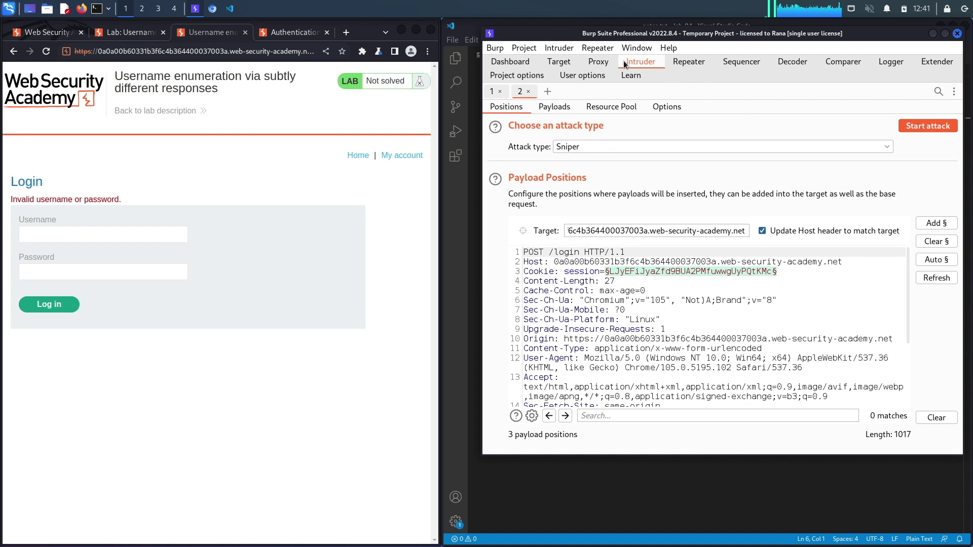
# Clear all markers and mark the username value 'test' as the single payload position.
pyautogui.moveTo(791, 33); pyautogui.dragTo(331, 39)
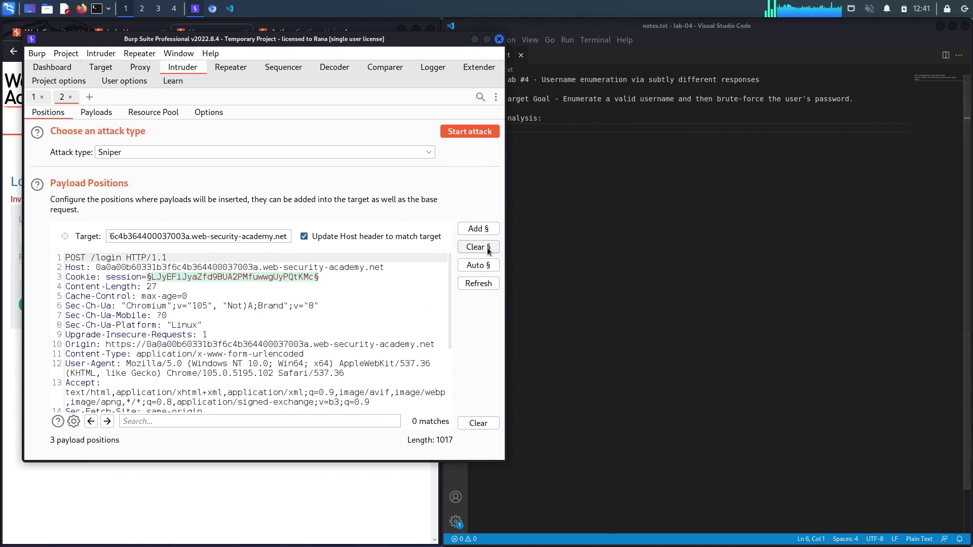
pyautogui.click(465, 248)
pyautogui.click(307, 326)
pyautogui.scroll(-1, 306, 328)
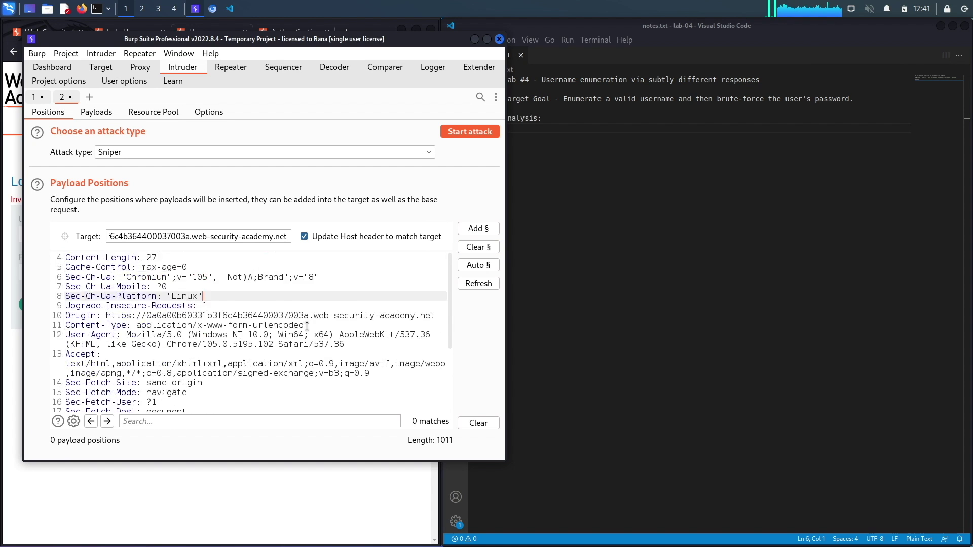
pyautogui.scroll(-3, 307, 327)
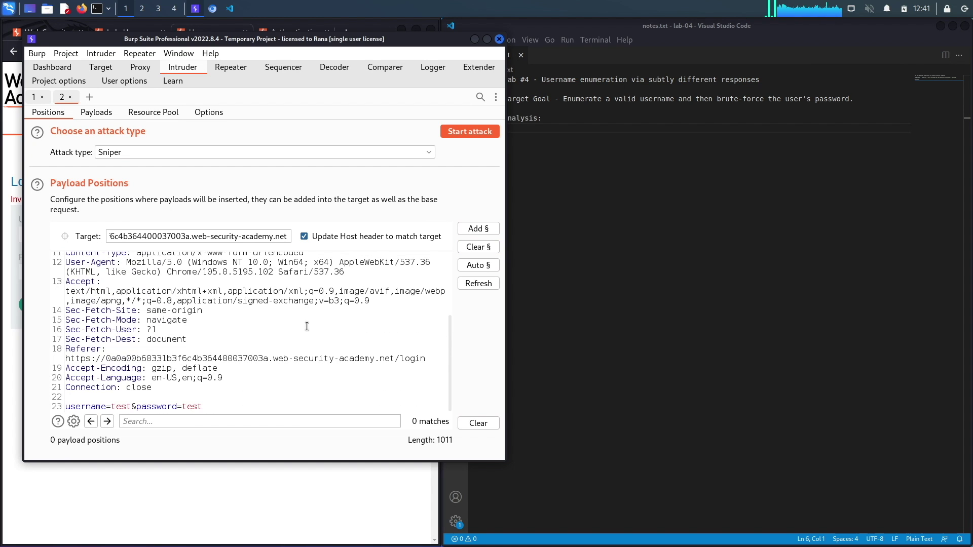
pyautogui.click(128, 407)
pyautogui.hotkey('ctrl', 'Home')
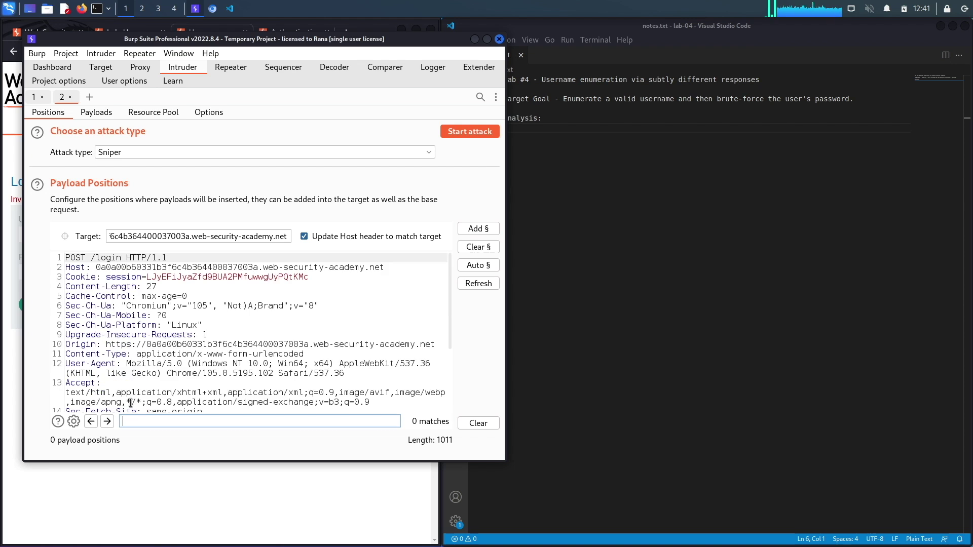
pyautogui.scroll(-4, 151, 367)
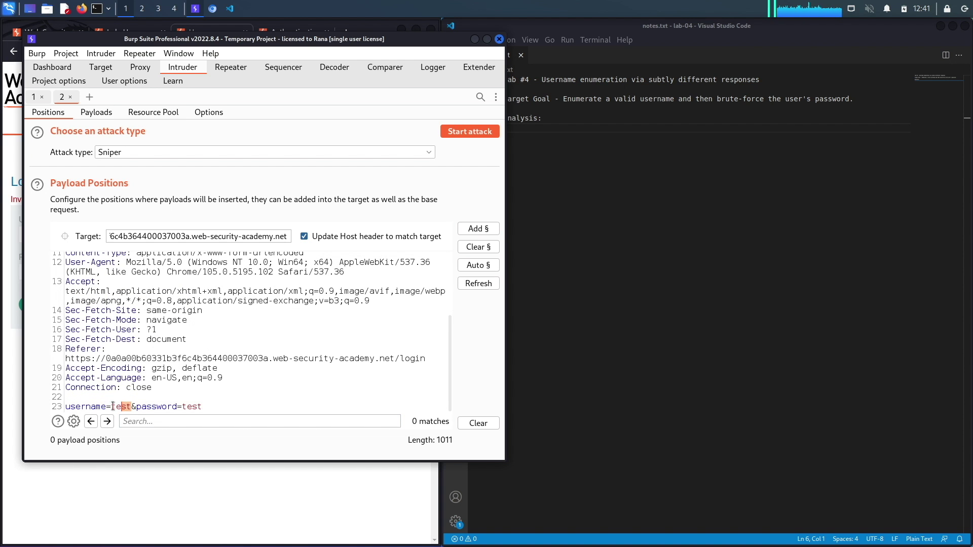
pyautogui.moveTo(130, 408); pyautogui.dragTo(108, 407)
pyautogui.click(477, 233)
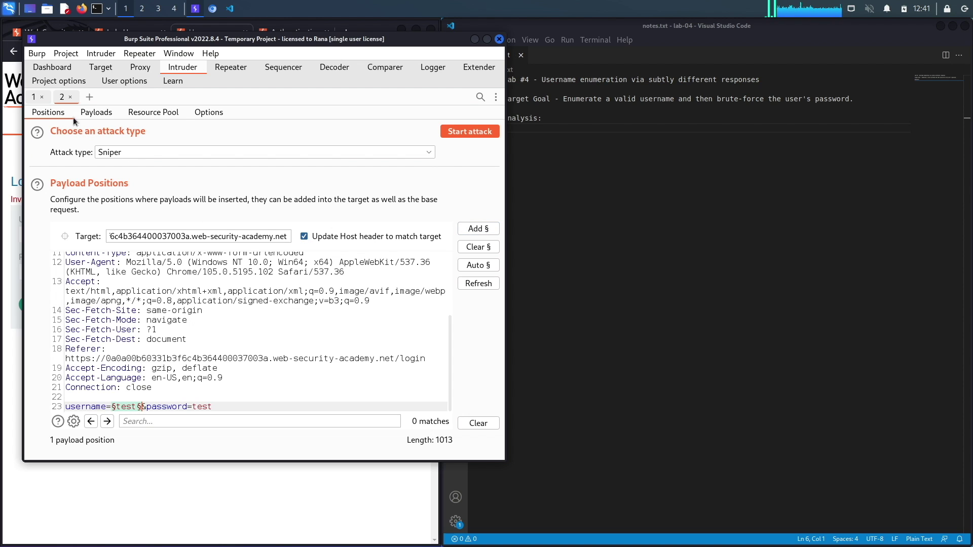
pyautogui.click(104, 113)
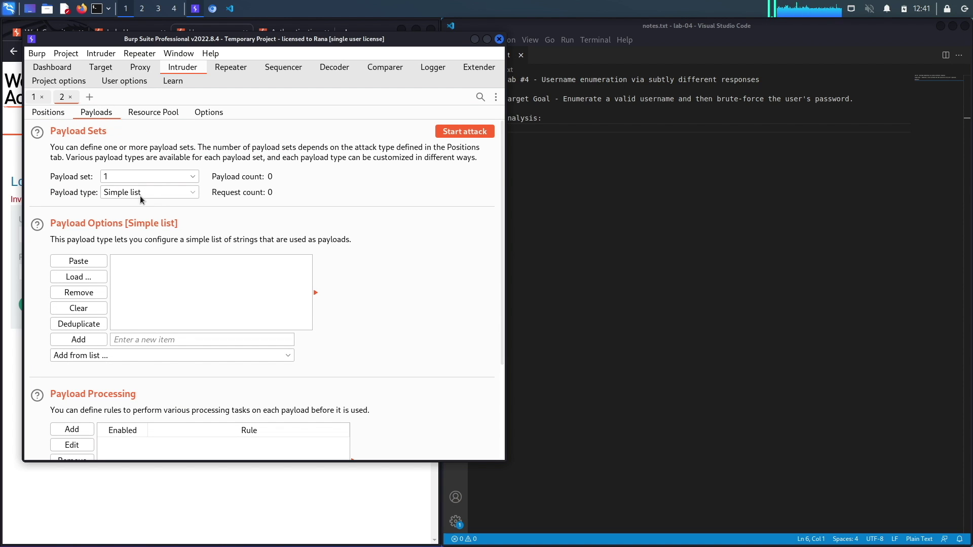
# Paste the 101 candidate usernames into the Simple list and start the attack.
pyautogui.click(92, 260)
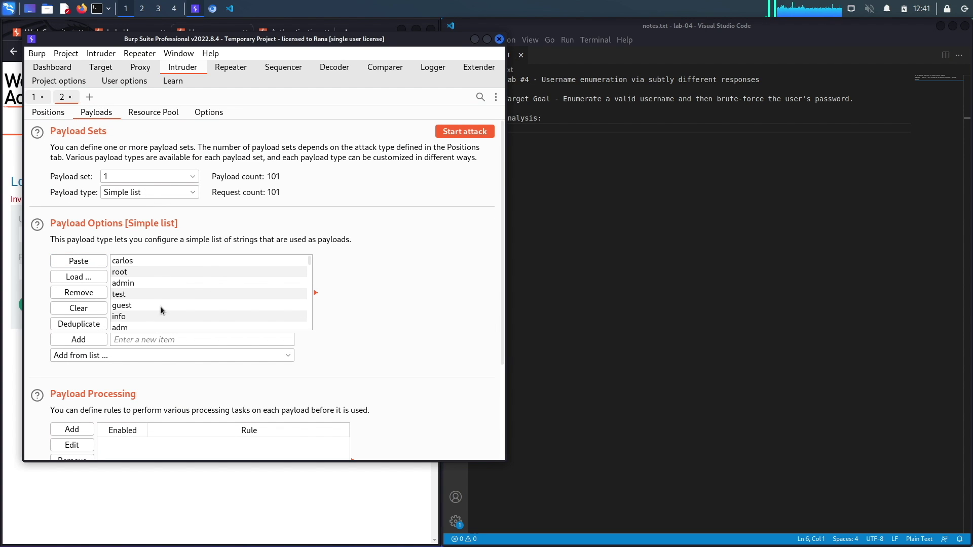
pyautogui.scroll(-5, 161, 320)
pyautogui.scroll(-3, 162, 320)
pyautogui.scroll(-3, 161, 319)
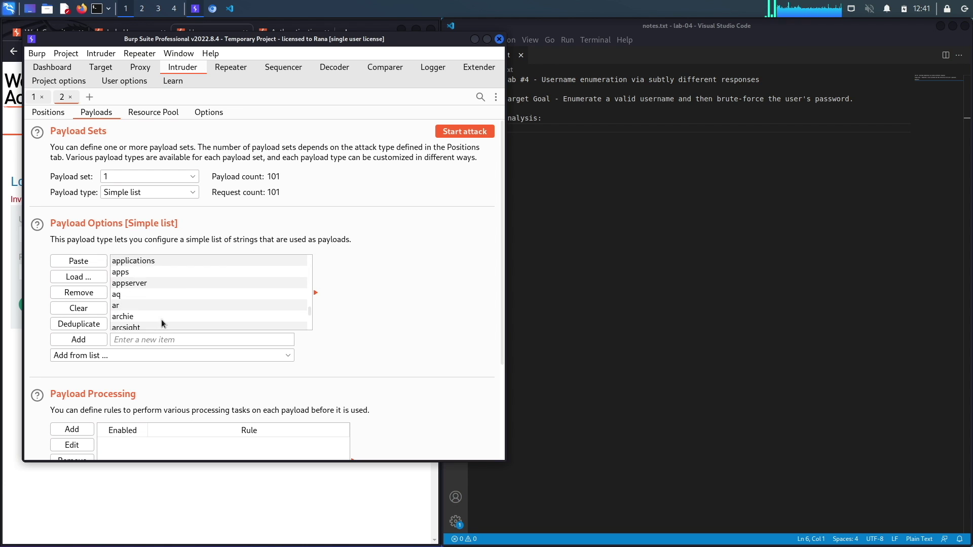
pyautogui.scroll(-3, 162, 320)
pyautogui.scroll(2, 161, 320)
pyautogui.scroll(2, 161, 319)
pyautogui.scroll(3, 161, 319)
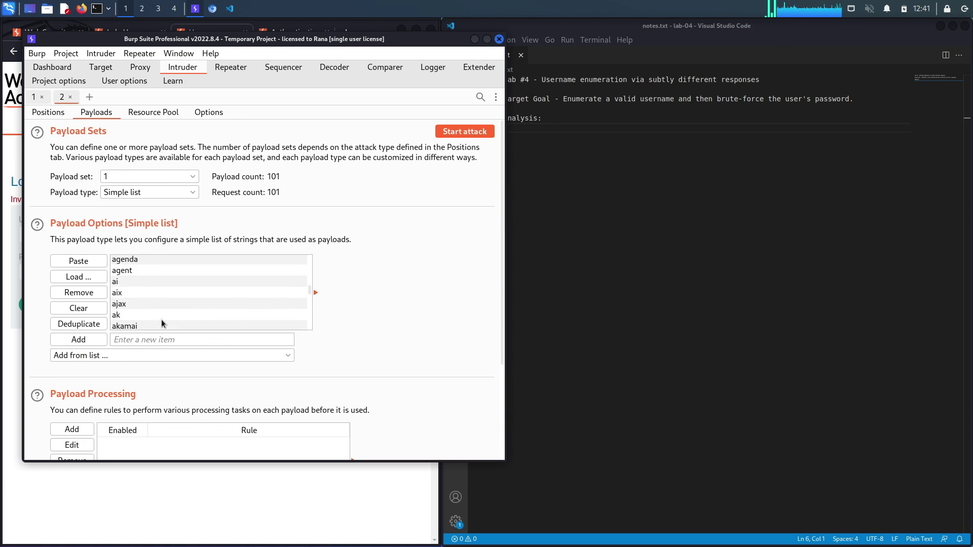
pyautogui.scroll(5, 161, 320)
pyautogui.scroll(5, 162, 319)
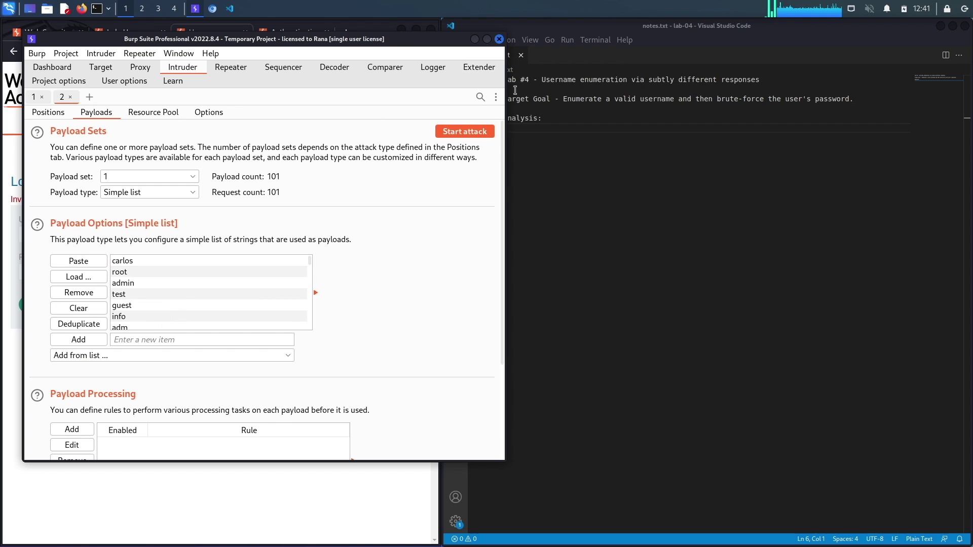
pyautogui.click(466, 132)
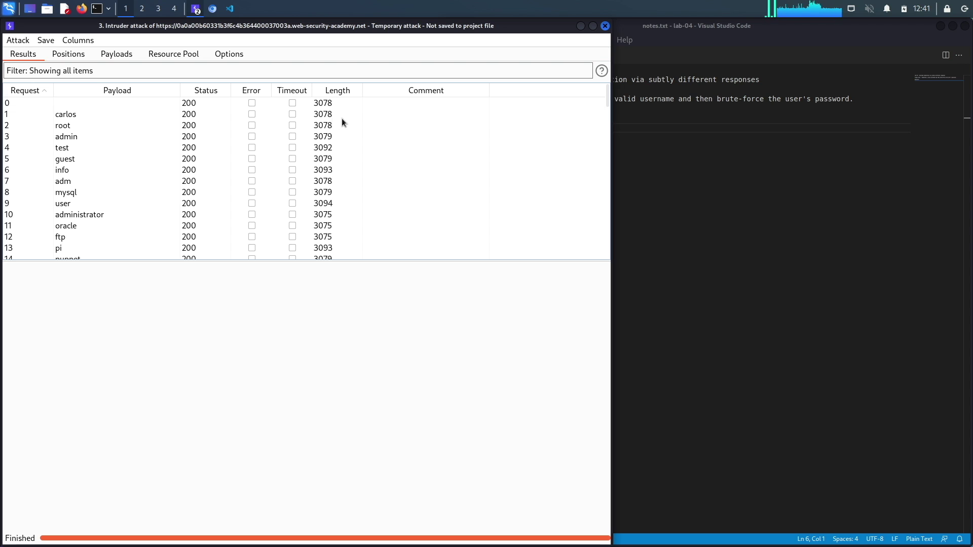
# Inspect the root, adm and mysql results, viewing the adm response rendered.
pyautogui.click(327, 130)
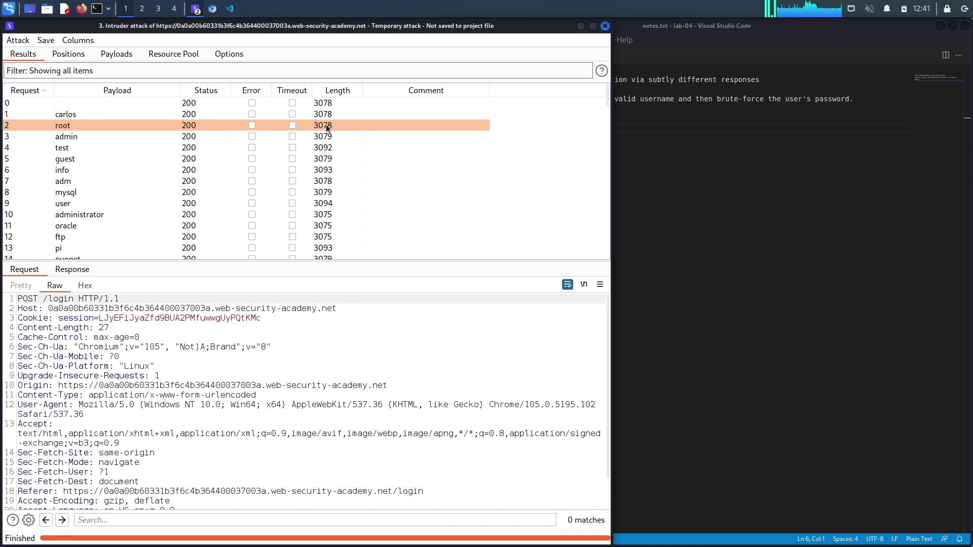
pyautogui.click(328, 182)
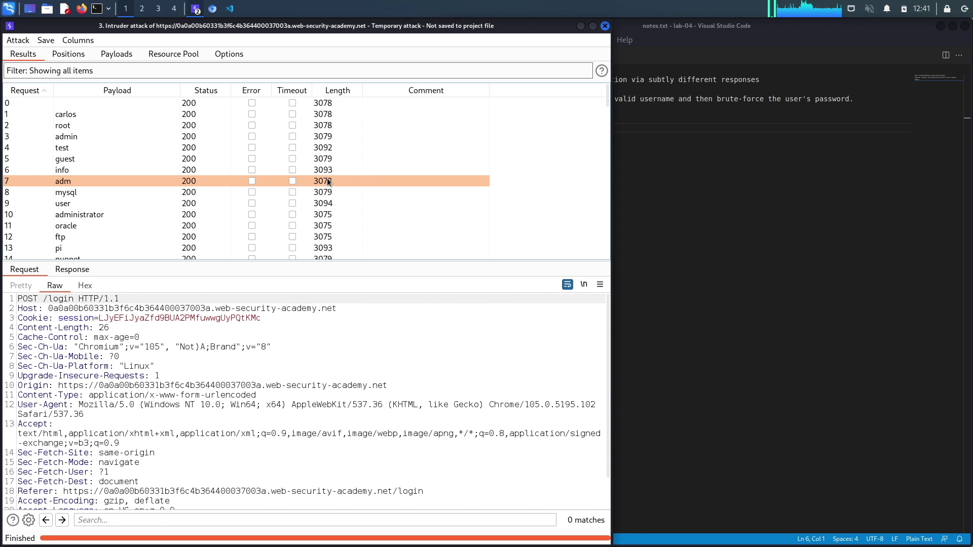
pyautogui.click(72, 270)
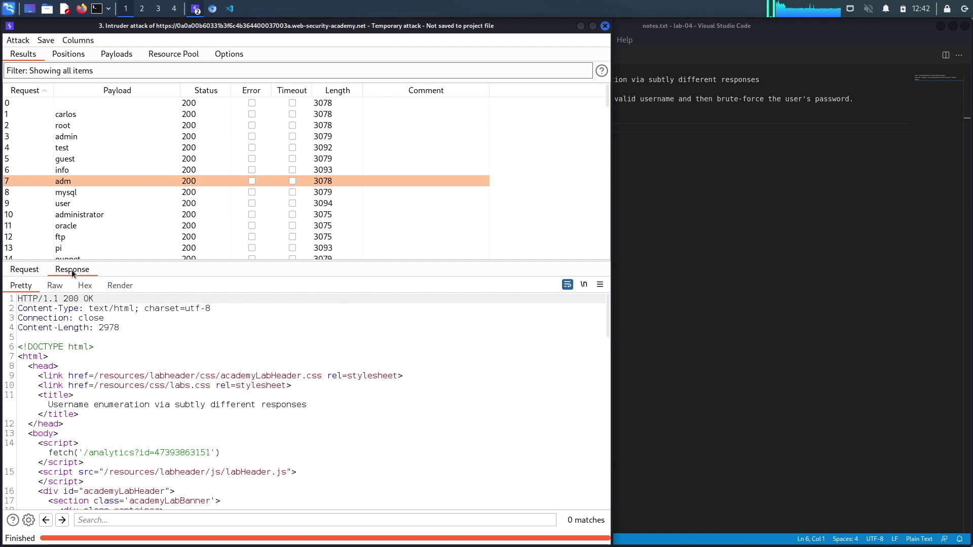
pyautogui.click(115, 285)
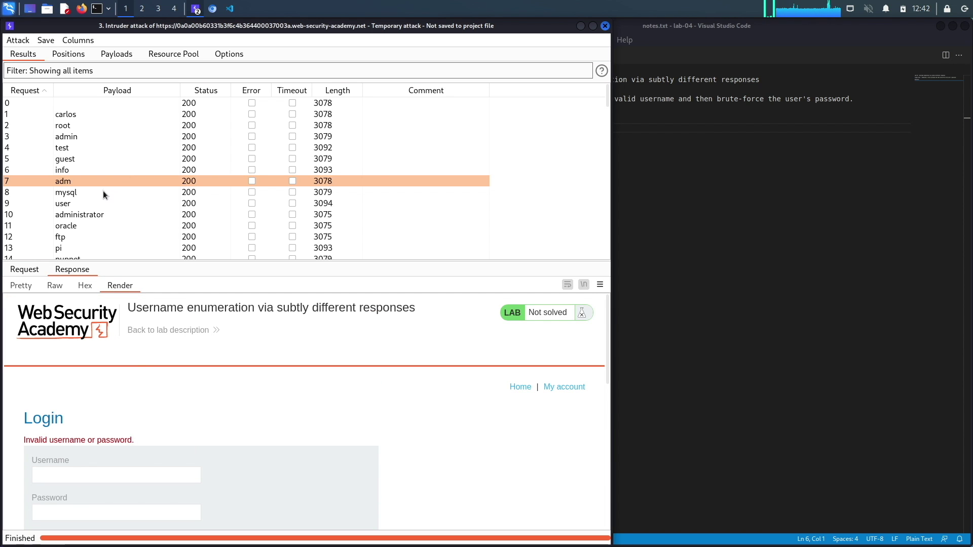
pyautogui.click(101, 192)
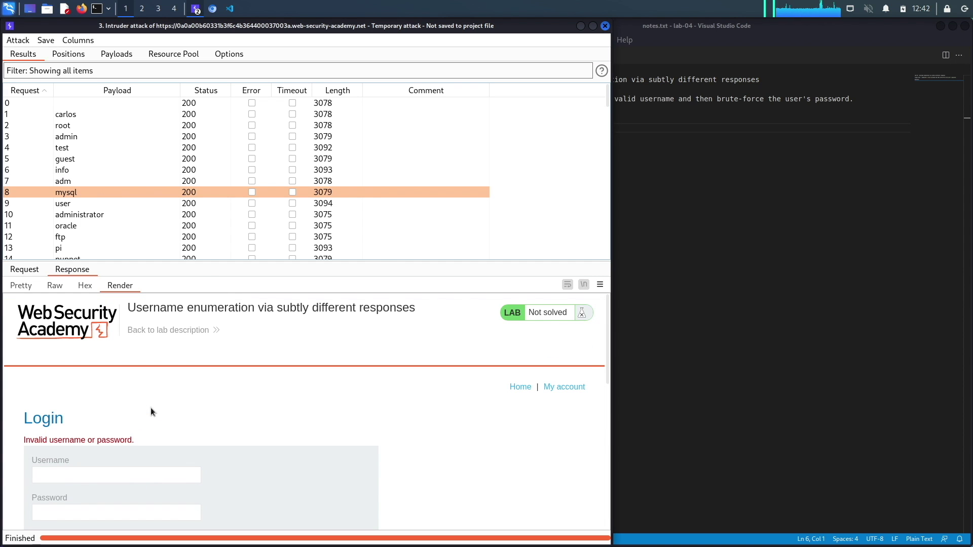
# Send the adm and mysql responses (3078 and 3079 bytes) to Comparer.
pyautogui.rightClick(81, 181)
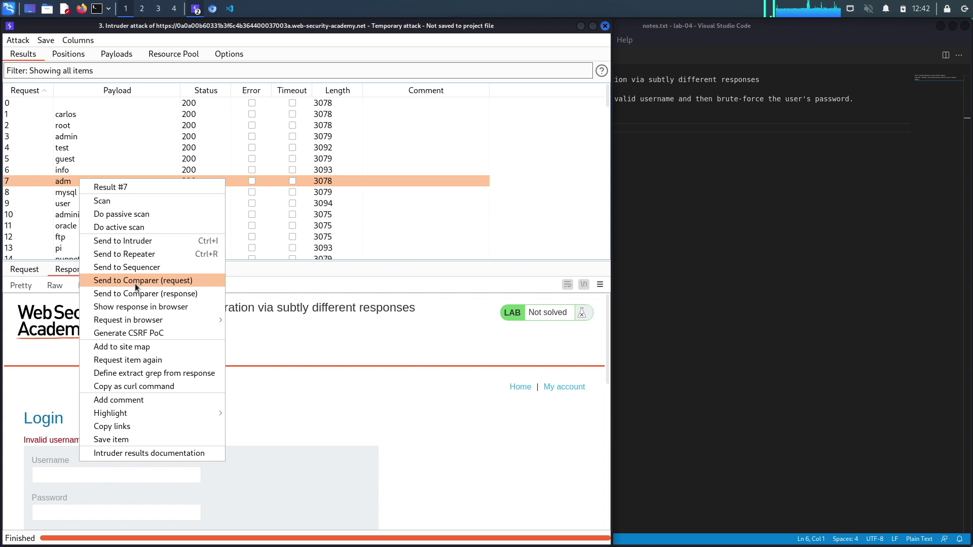
pyautogui.click(137, 292)
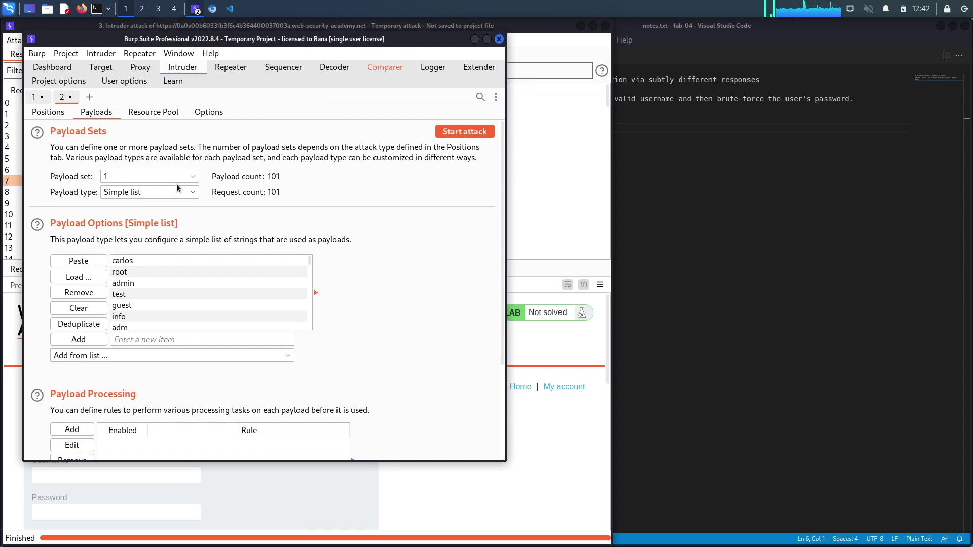
pyautogui.click(308, 515)
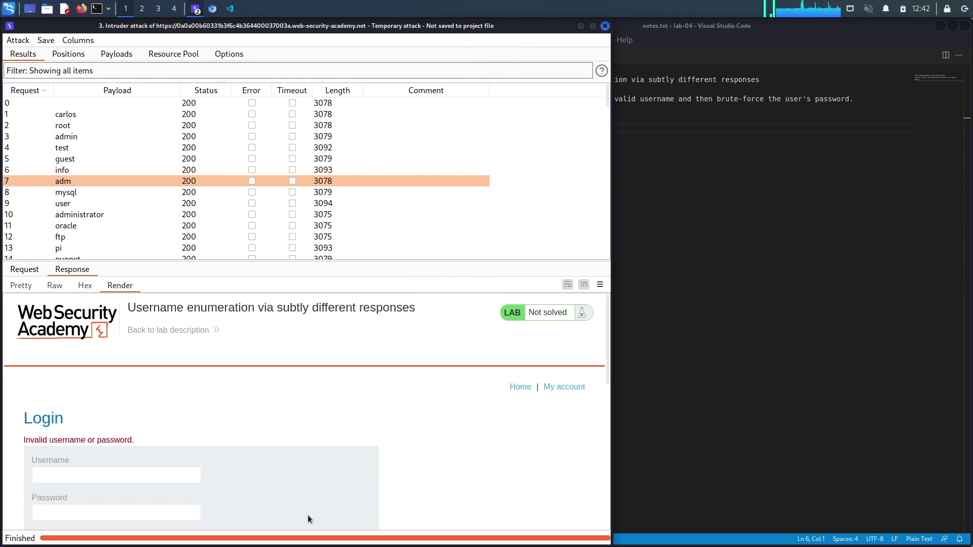
pyautogui.click(130, 195)
pyautogui.rightClick(131, 195)
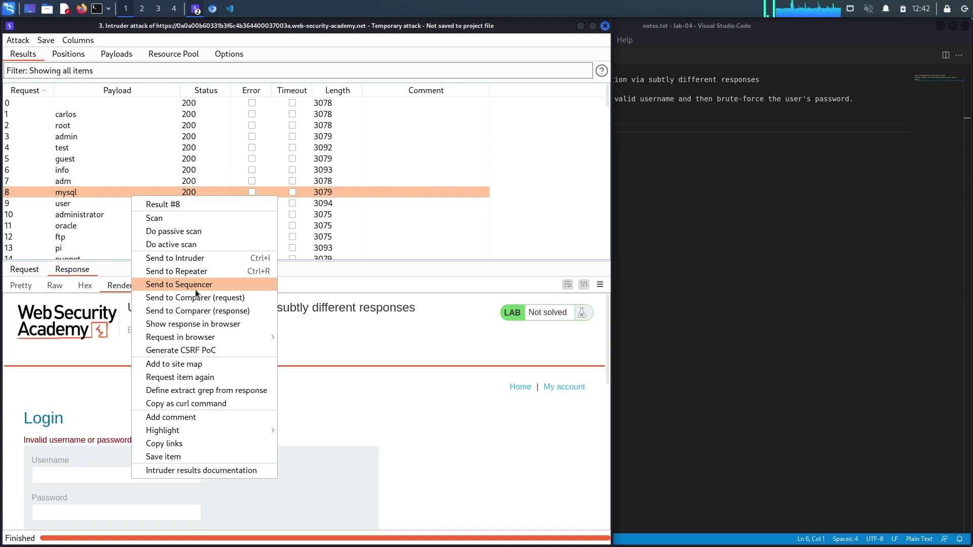
pyautogui.click(200, 312)
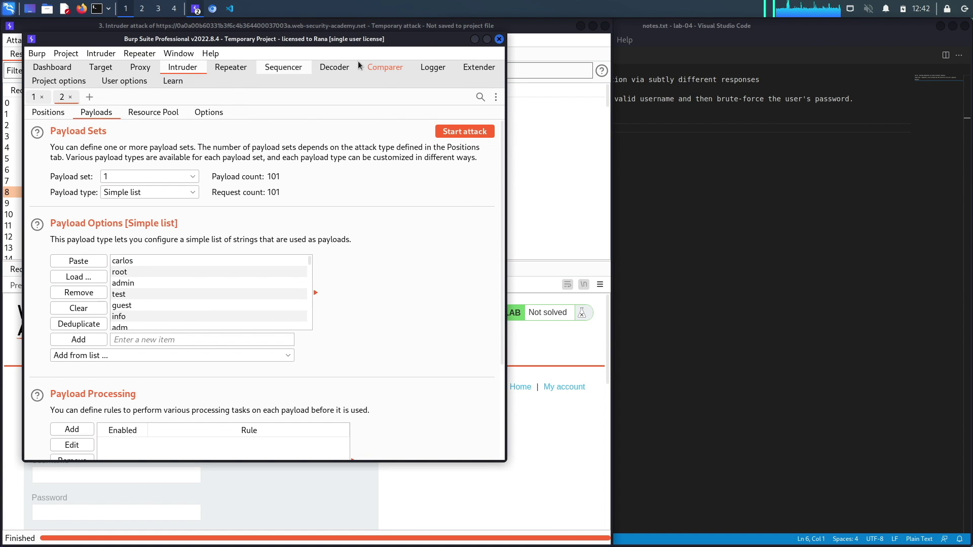
# Word-compare the two responses, noting only content-length and analytics ID differ, then close the diff.
pyautogui.click(386, 68)
pyautogui.click(481, 434)
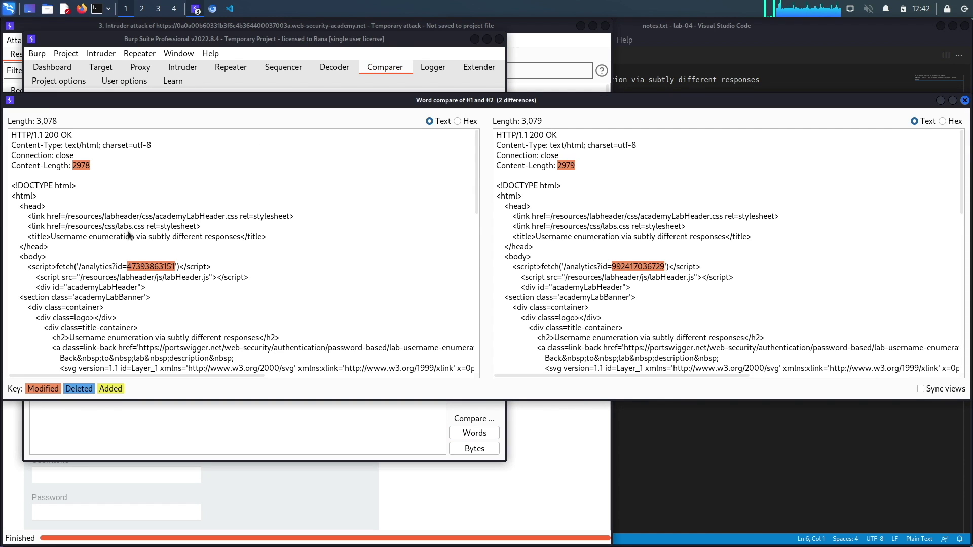
pyautogui.moveTo(109, 265); pyautogui.dragTo(173, 269)
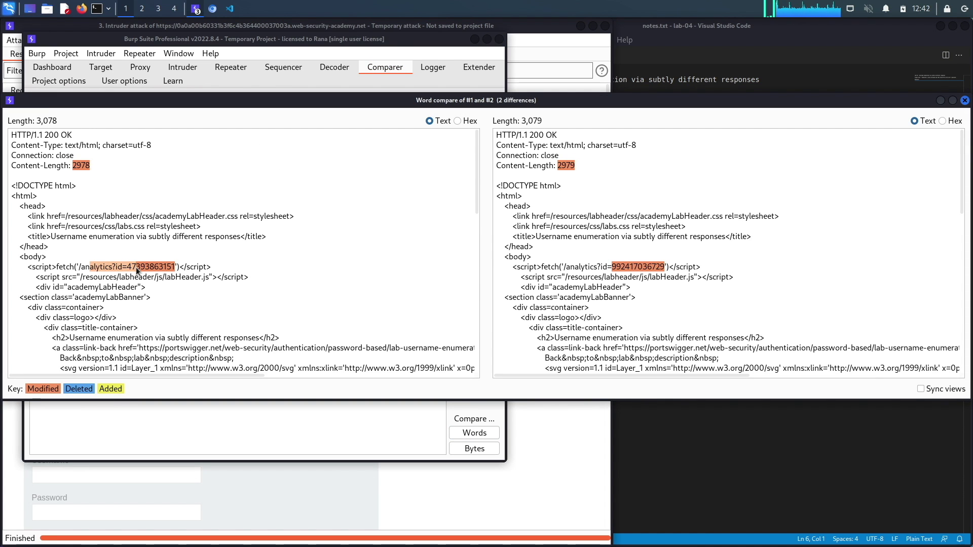
pyautogui.click(180, 265)
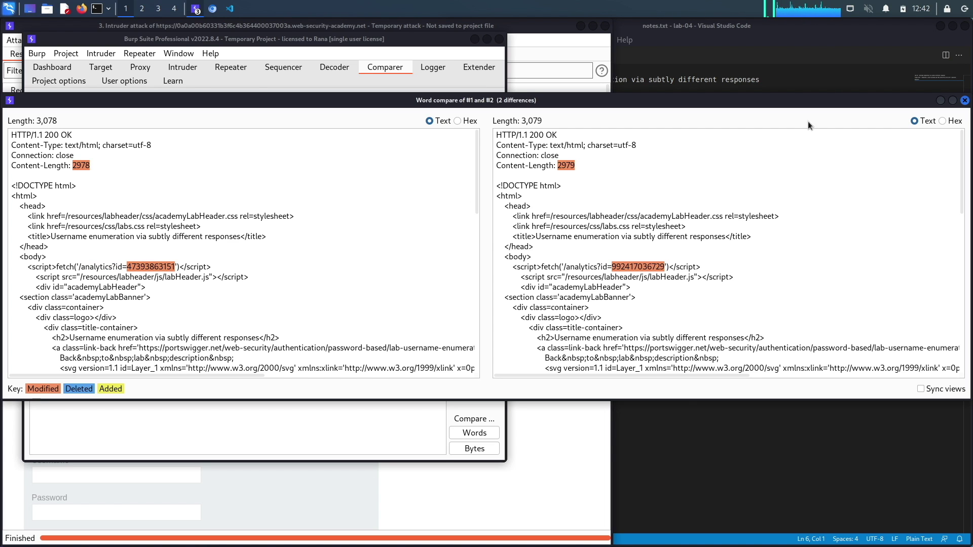
pyautogui.click(965, 100)
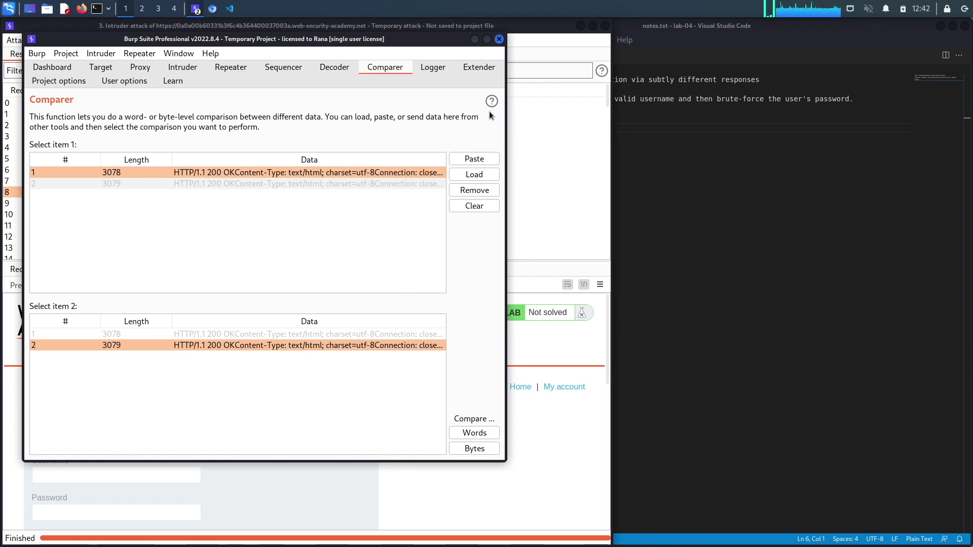
pyautogui.click(557, 189)
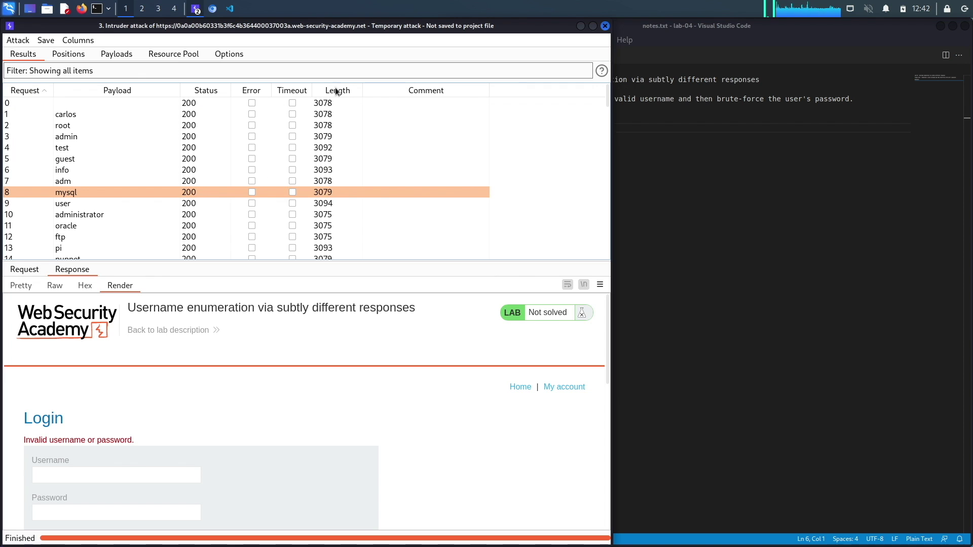
pyautogui.click(202, 90)
pyautogui.scroll(-1, 194, 152)
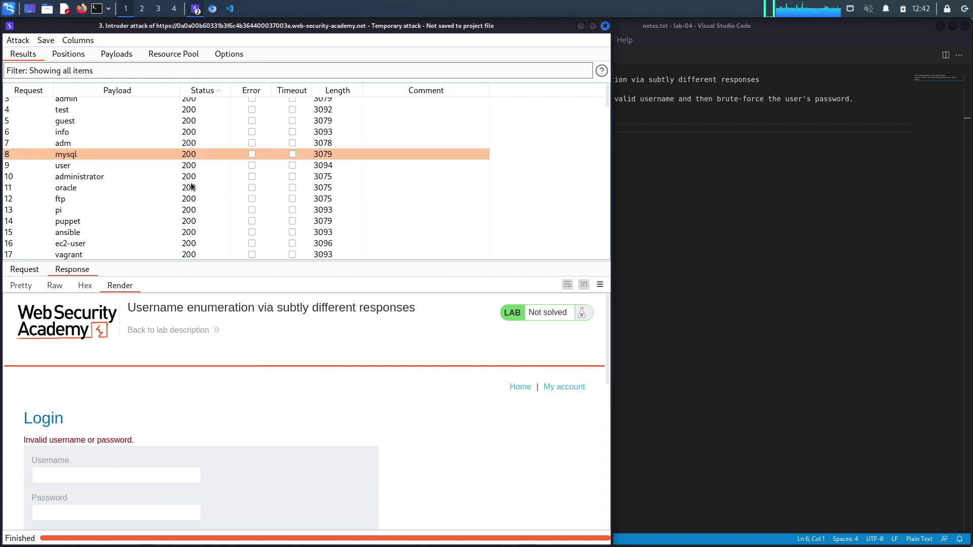
pyautogui.scroll(-20, 191, 185)
pyautogui.scroll(-4, 190, 185)
pyautogui.scroll(9, 191, 187)
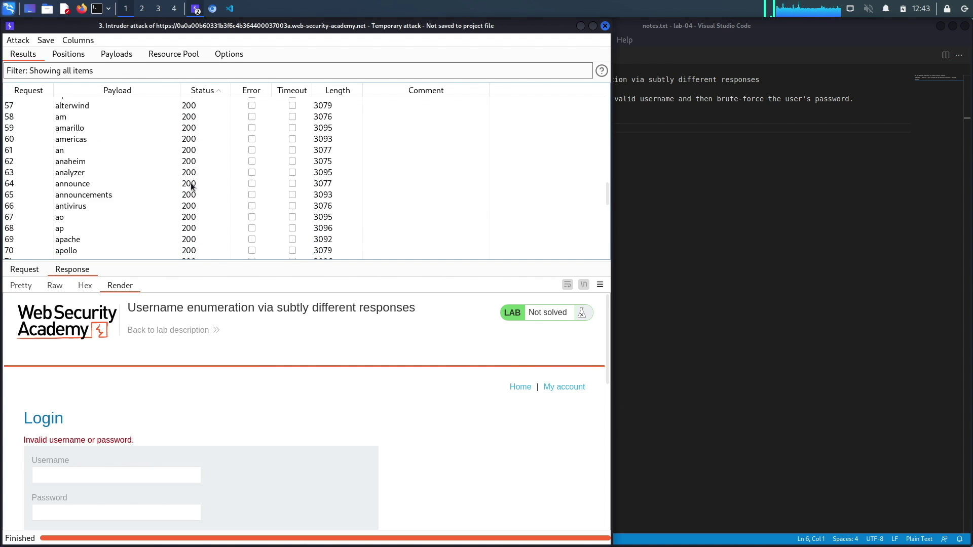
pyautogui.scroll(20, 191, 191)
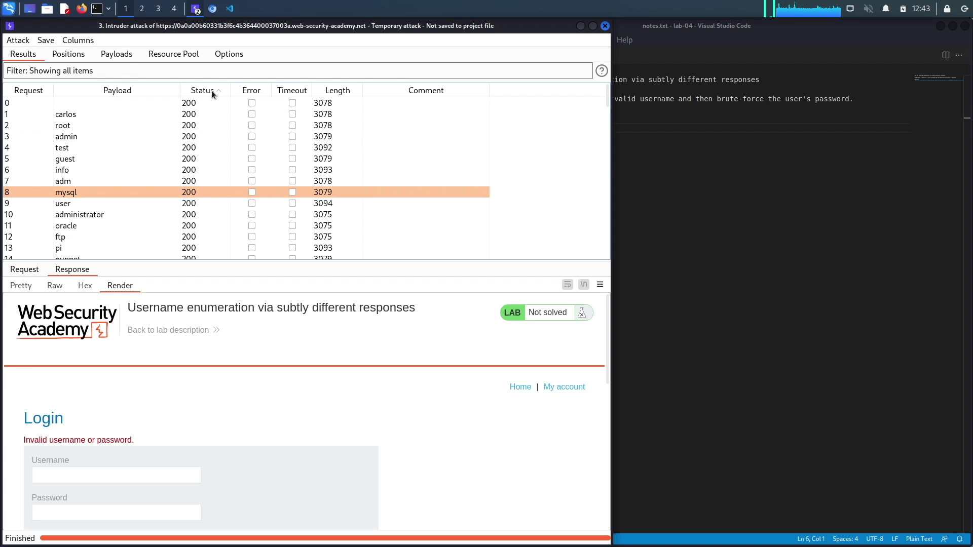
pyautogui.click(339, 90)
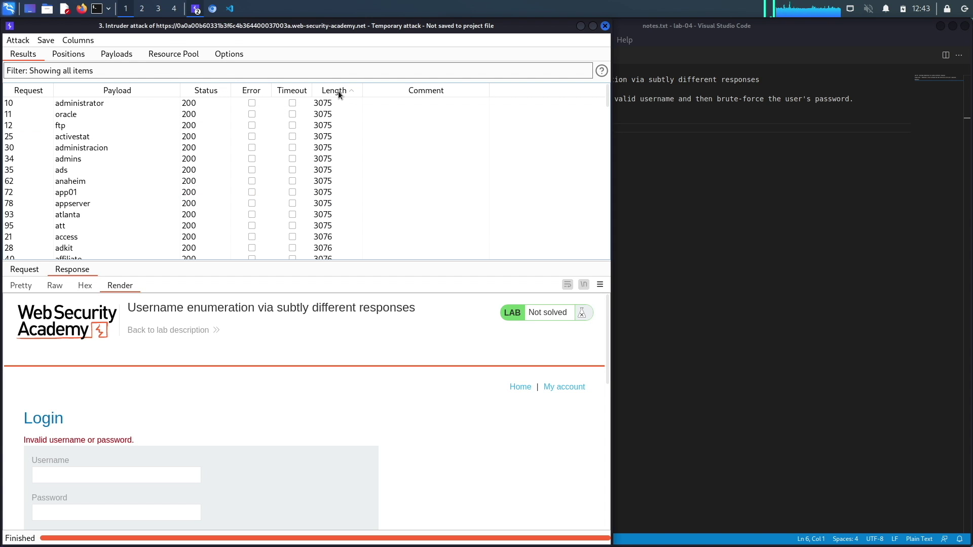
pyautogui.click(330, 102)
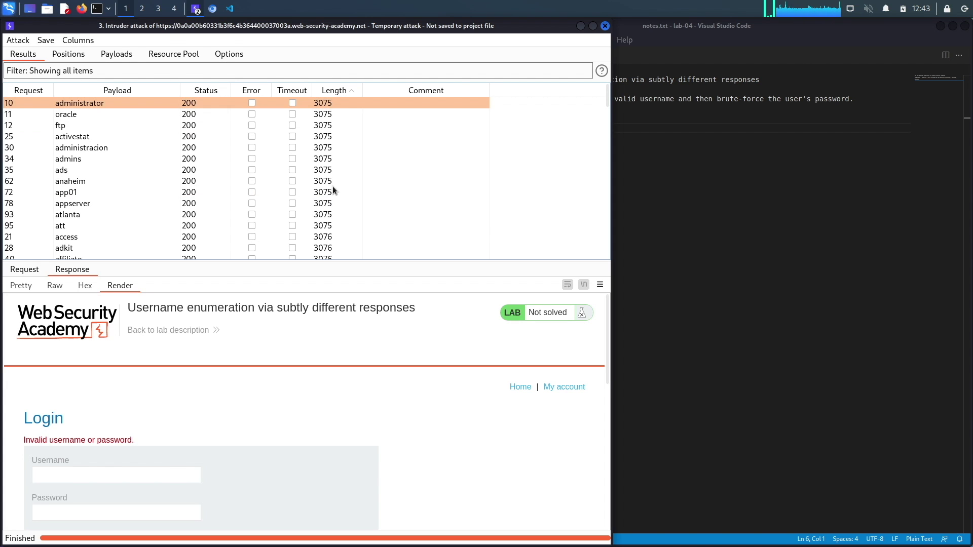
pyautogui.click(328, 225)
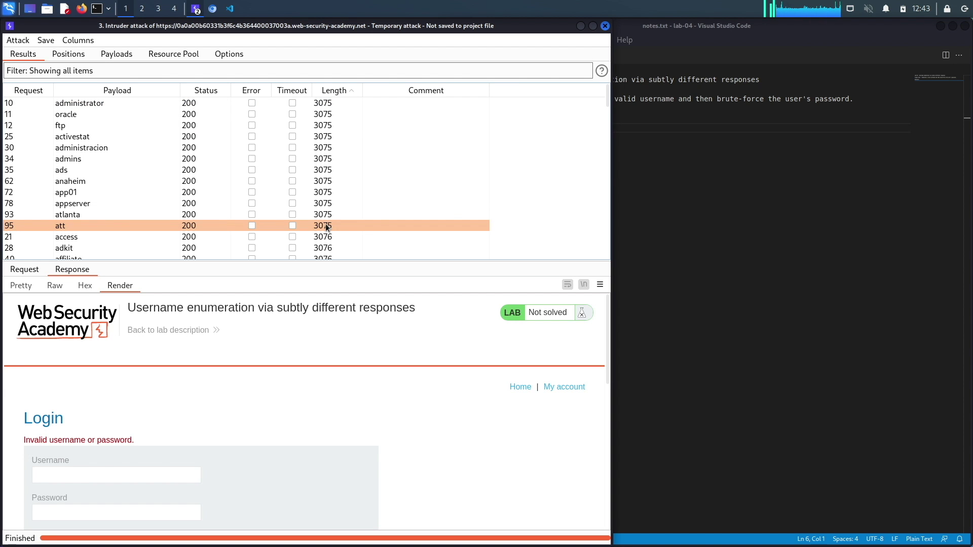
pyautogui.press('Down')
pyautogui.press('Down')
pyautogui.press('Down')
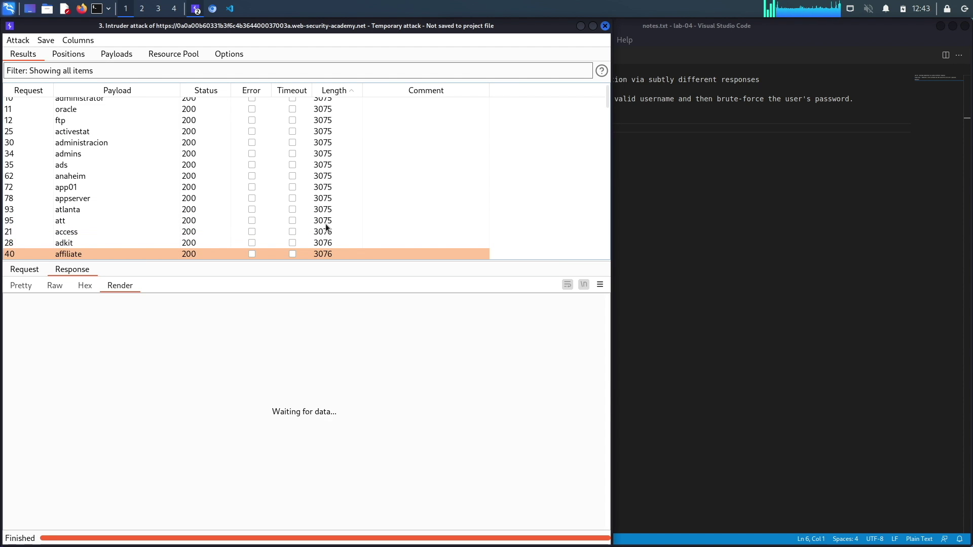
pyautogui.press('Down')
pyautogui.press('Down')
pyautogui.press('Down')
pyautogui.press('Down')
pyautogui.press('Down')
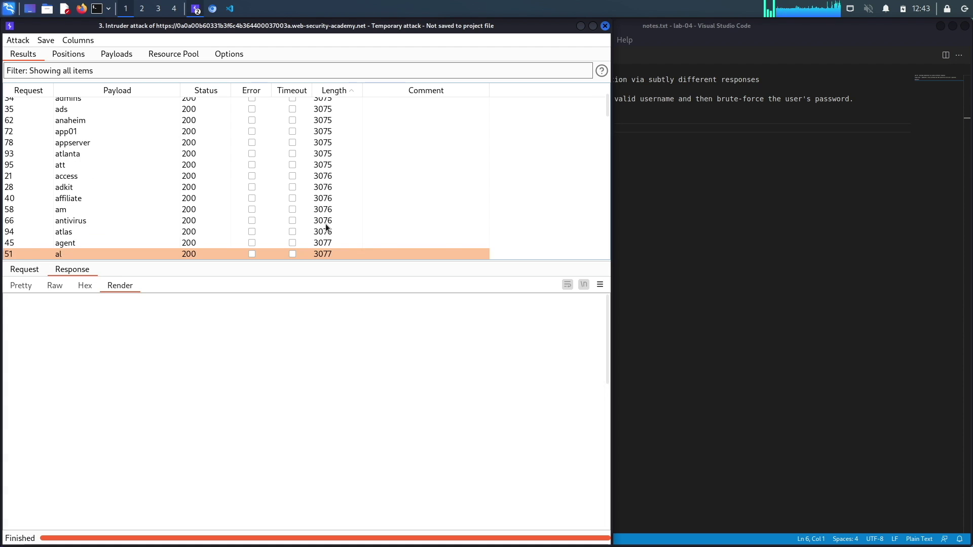
pyautogui.press('Down')
pyautogui.press('Down')
pyautogui.press('Down')
pyautogui.press('Down')
pyautogui.press('Down')
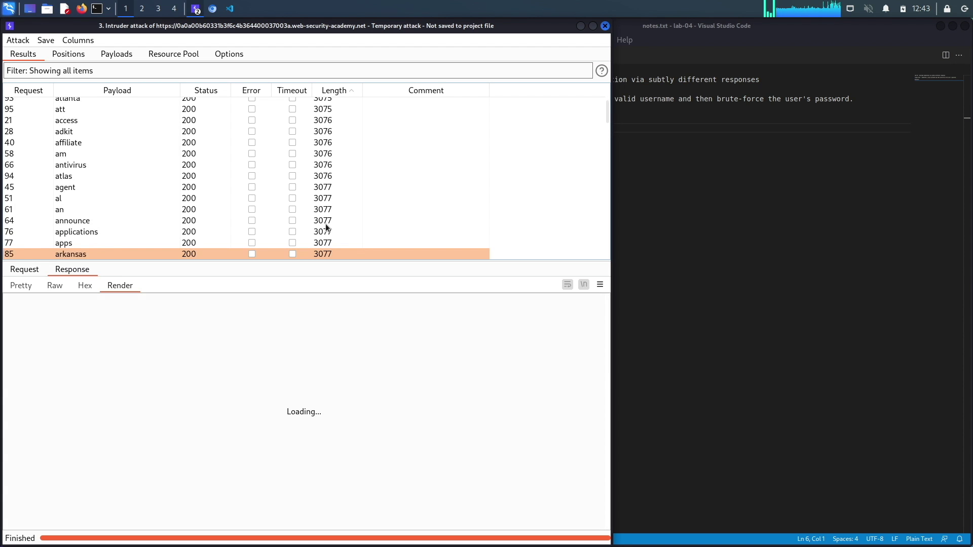
pyautogui.press('Down')
pyautogui.press('Down')
pyautogui.press('Down')
pyautogui.press('Down')
pyautogui.press('Down')
pyautogui.press('Down')
pyautogui.press('Down')
pyautogui.press('Down')
pyautogui.press('Down')
pyautogui.press('Down')
pyautogui.press('Down')
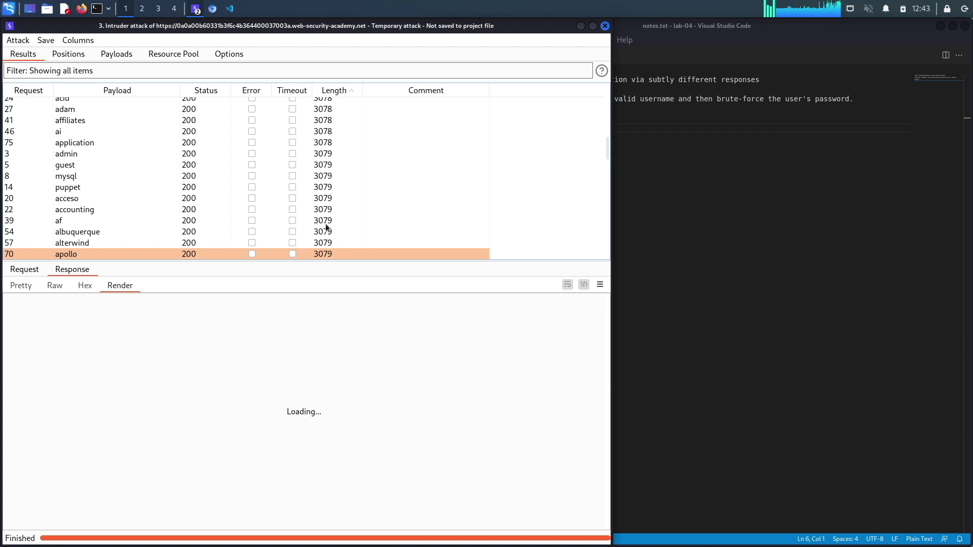
pyautogui.press('Down')
pyautogui.press('Down')
pyautogui.press('Down')
pyautogui.press('Down')
pyautogui.press('Down')
pyautogui.press('Down')
pyautogui.press('Down')
pyautogui.press('Down')
pyautogui.press('Down')
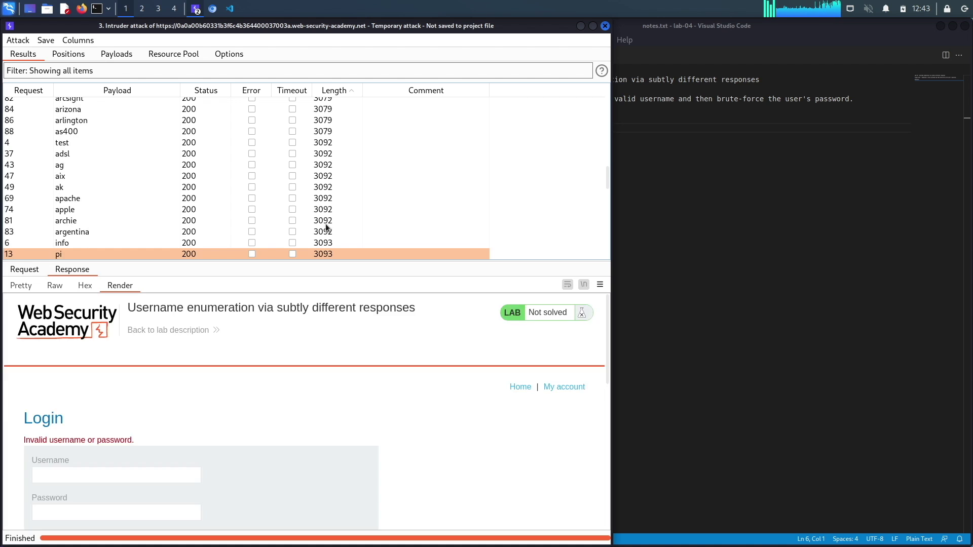
pyautogui.press('Down')
pyautogui.press('Down')
pyautogui.press('Down')
pyautogui.press('Down')
pyautogui.press('Down')
pyautogui.press('Down')
pyautogui.press('Down')
pyautogui.press('Down')
pyautogui.press('Down')
pyautogui.press('Down')
pyautogui.press('Down')
pyautogui.press('Down')
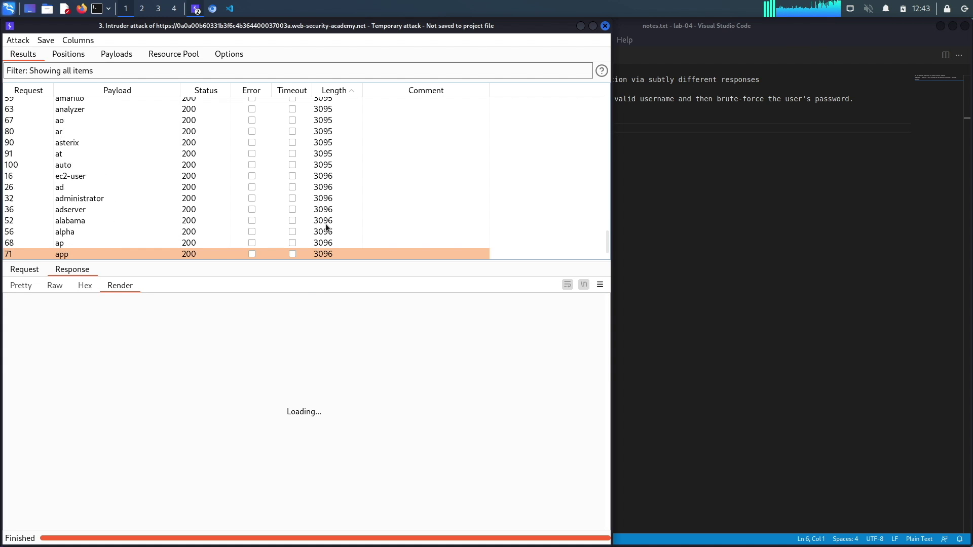
pyautogui.press('Down')
pyautogui.press('Down')
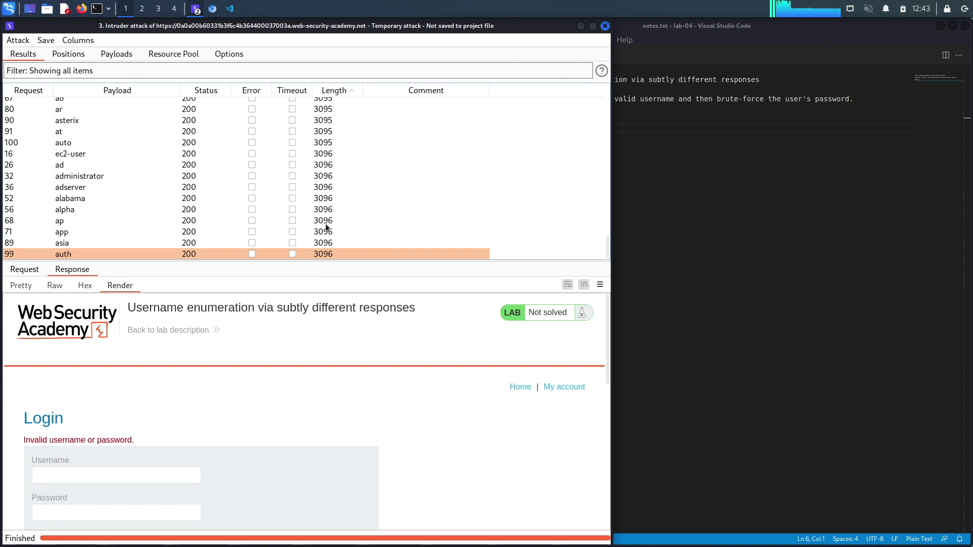
pyautogui.scroll(5, 326, 224)
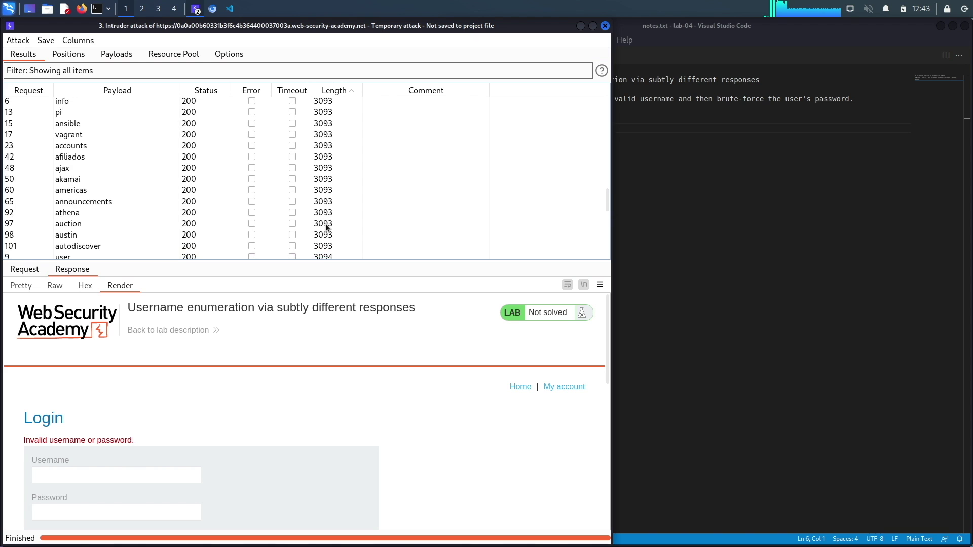
pyautogui.scroll(5, 326, 224)
pyautogui.scroll(5, 325, 223)
pyautogui.scroll(1, 326, 224)
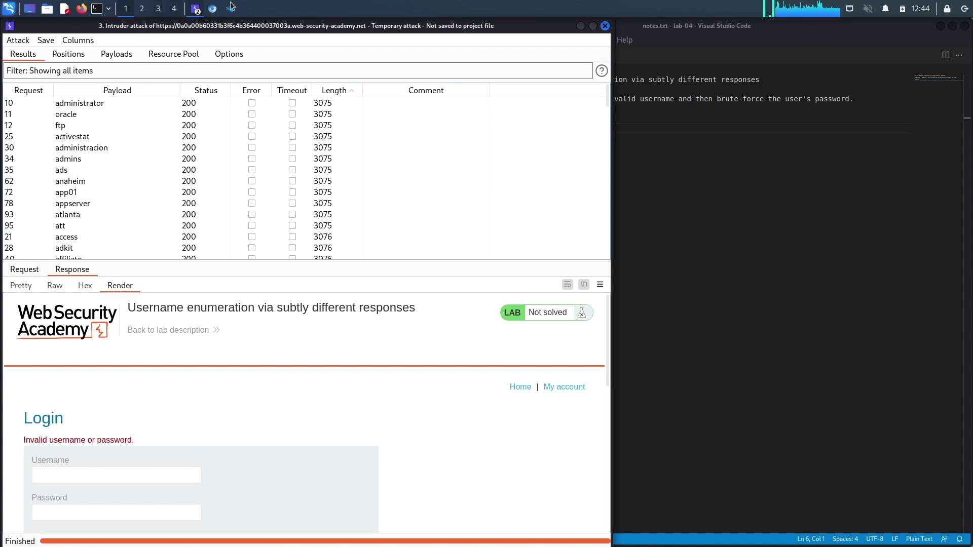
# Bring the main Burp window forward and show the Proxy HTTP history.
pyautogui.click(195, 9)
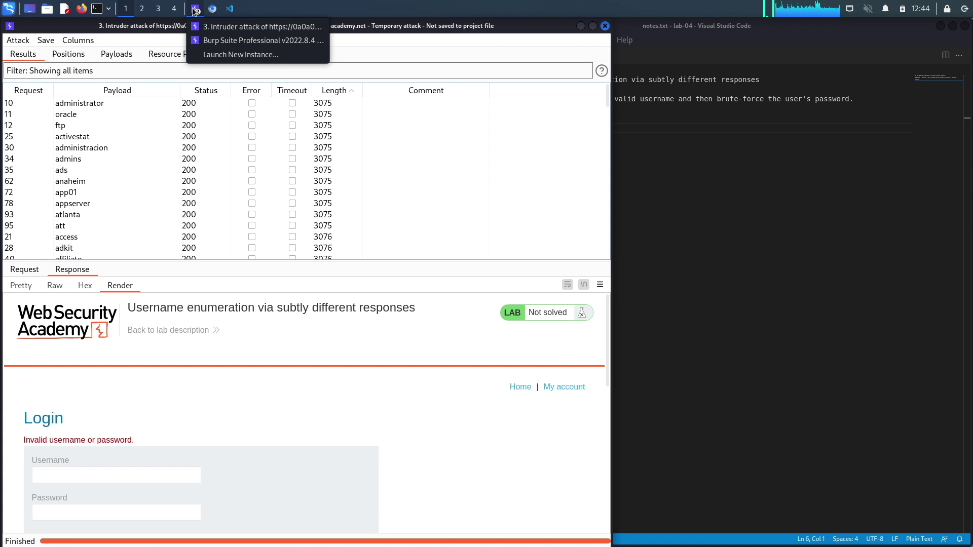
pyautogui.click(219, 41)
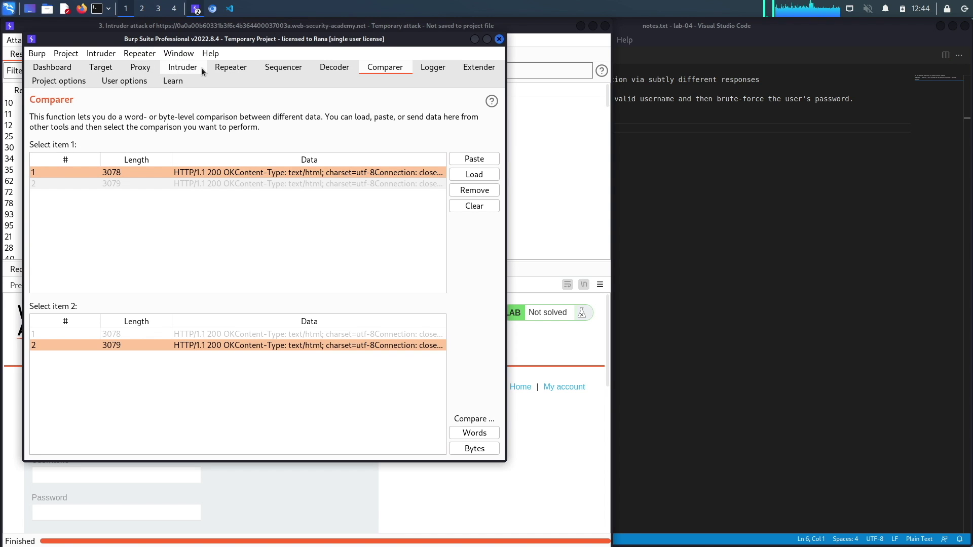
pyautogui.click(230, 68)
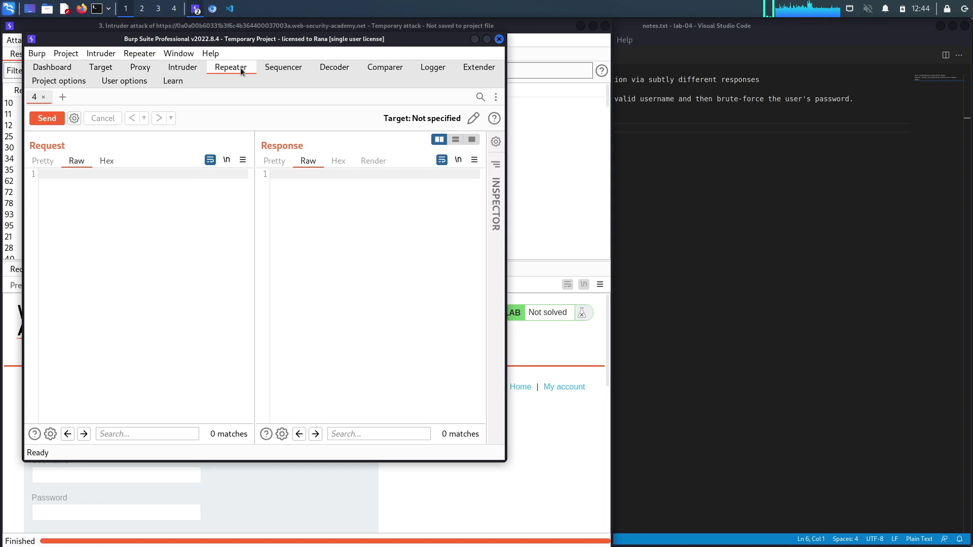
pyautogui.click(144, 71)
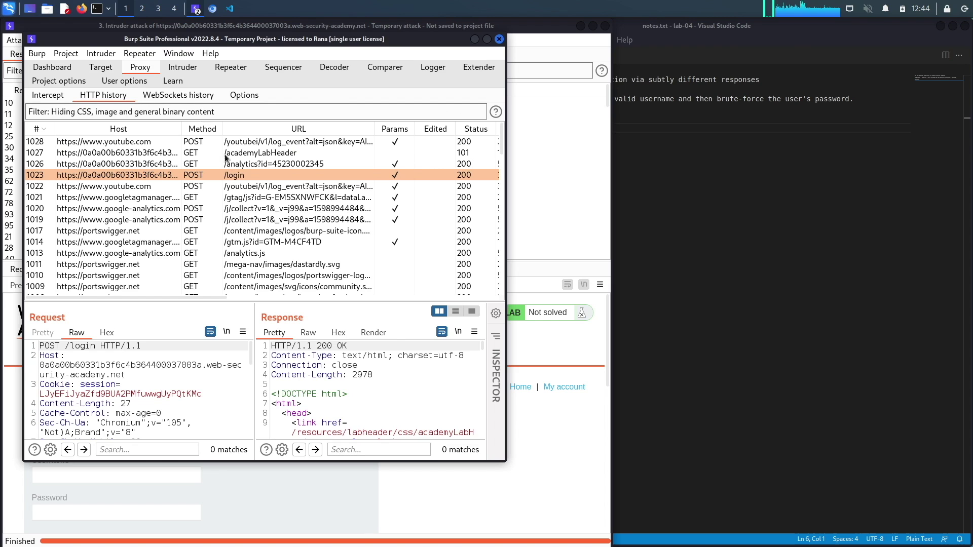
# Send the POST /login request to Repeater and load it for editing.
pyautogui.rightClick(242, 177)
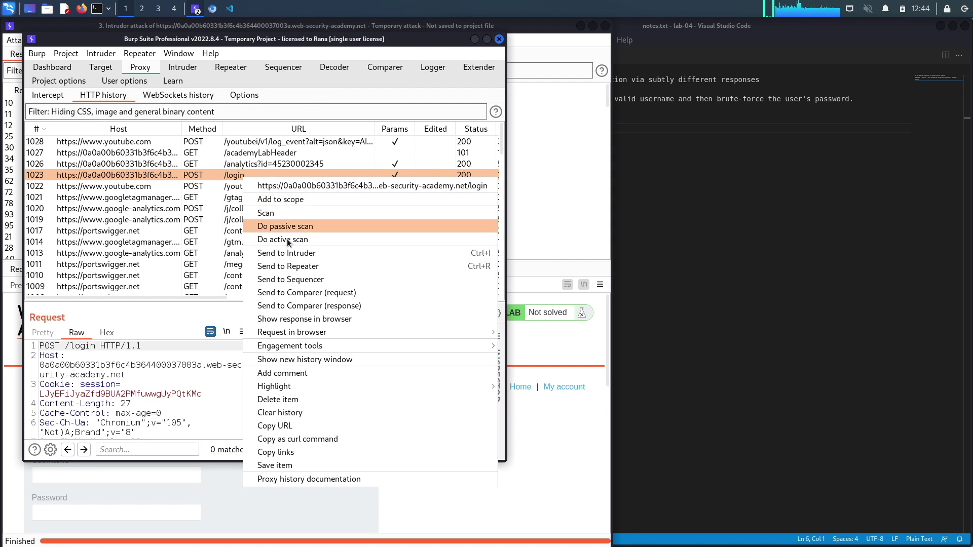
pyautogui.click(291, 265)
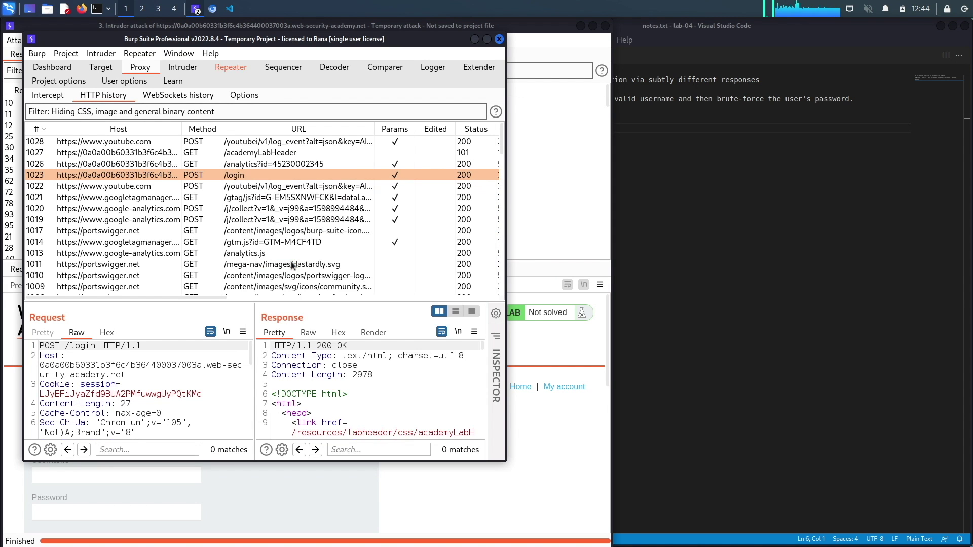
pyautogui.click(238, 67)
pyautogui.click(98, 415)
pyautogui.scroll(-3, 97, 415)
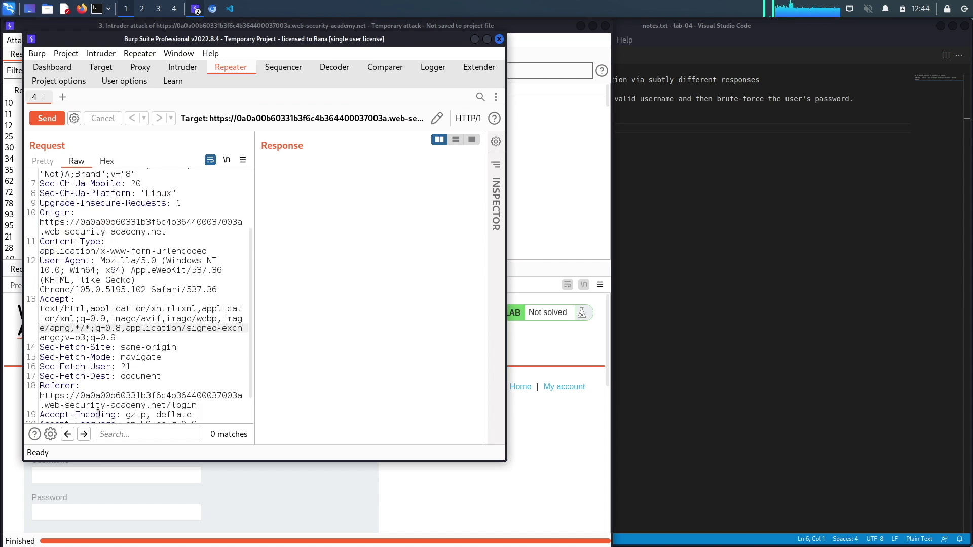
pyautogui.scroll(-2, 97, 414)
# Resend the login with a made-up username and password test, getting a 3,093-byte reply.
pyautogui.click(103, 417)
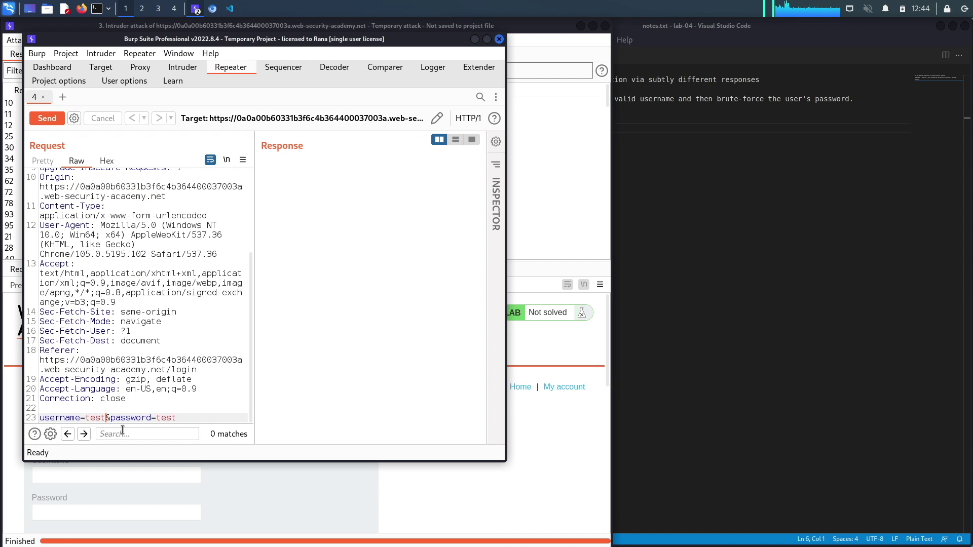
pyautogui.write('2423')
pyautogui.write('43243243223')
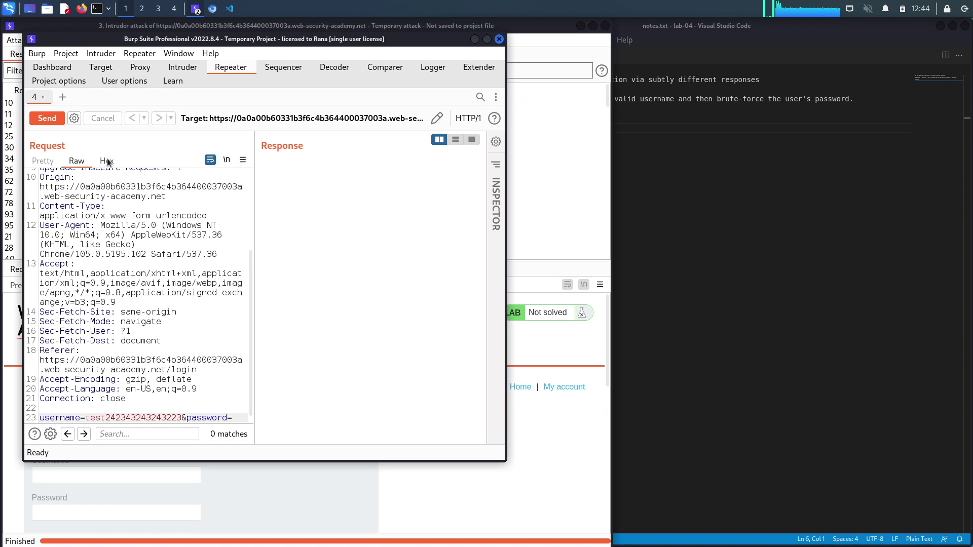
pyautogui.press('End')
pyautogui.write('test')
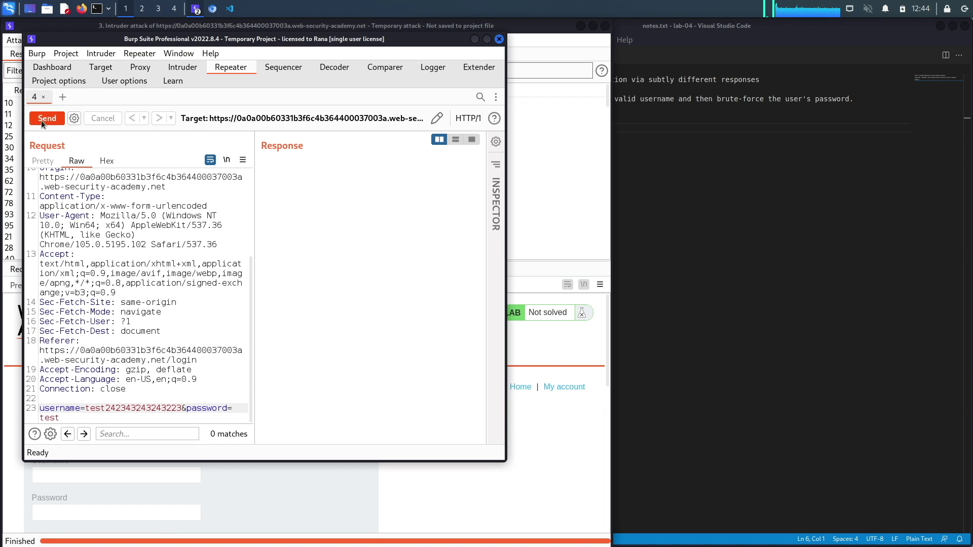
pyautogui.click(41, 121)
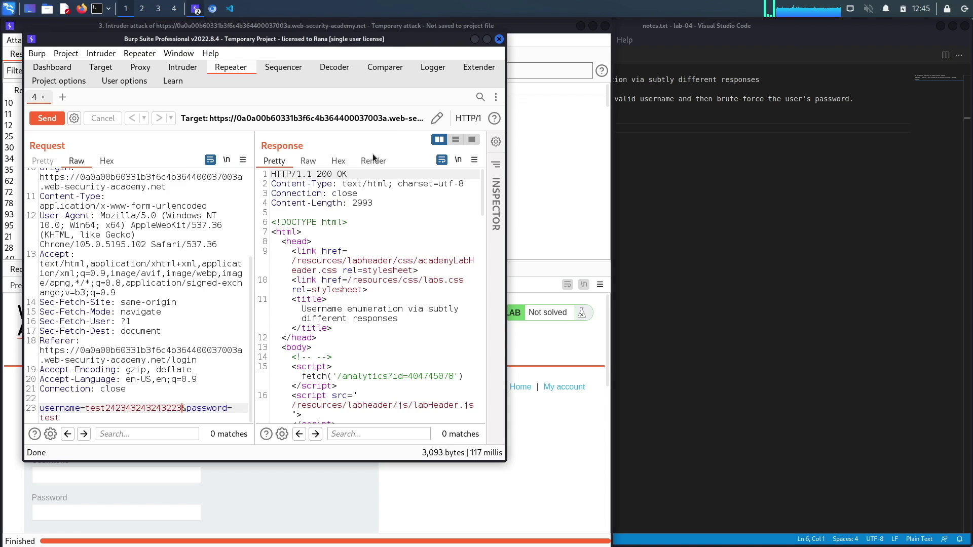
pyautogui.click(374, 161)
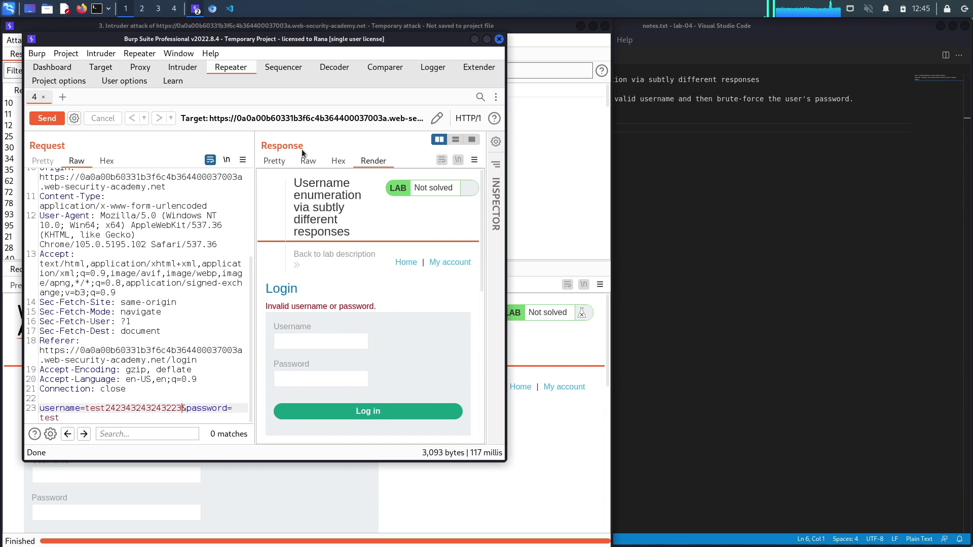
pyautogui.click(309, 160)
# Find and copy 'Invalid username or password.' from the raw response, then return to the attack results.
pyautogui.click(355, 436)
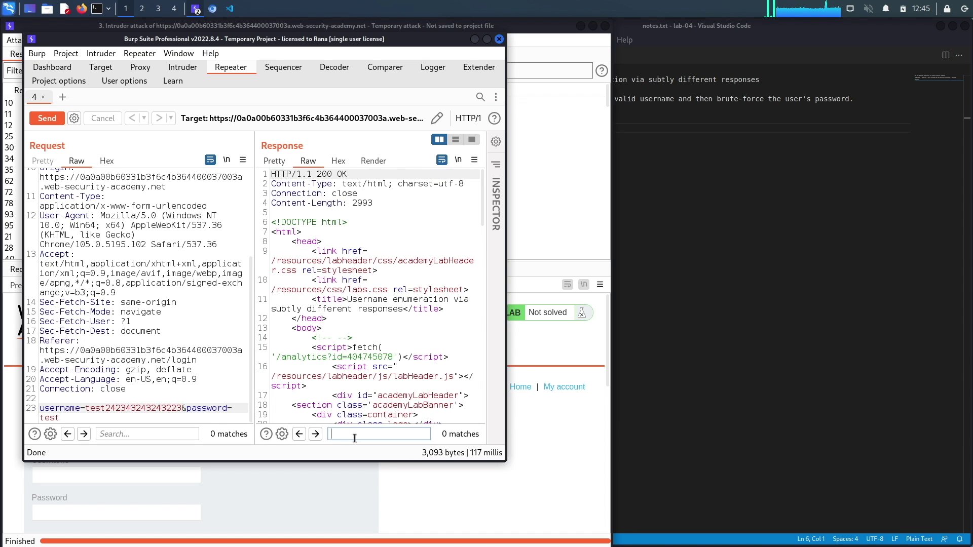
pyautogui.write('invalid')
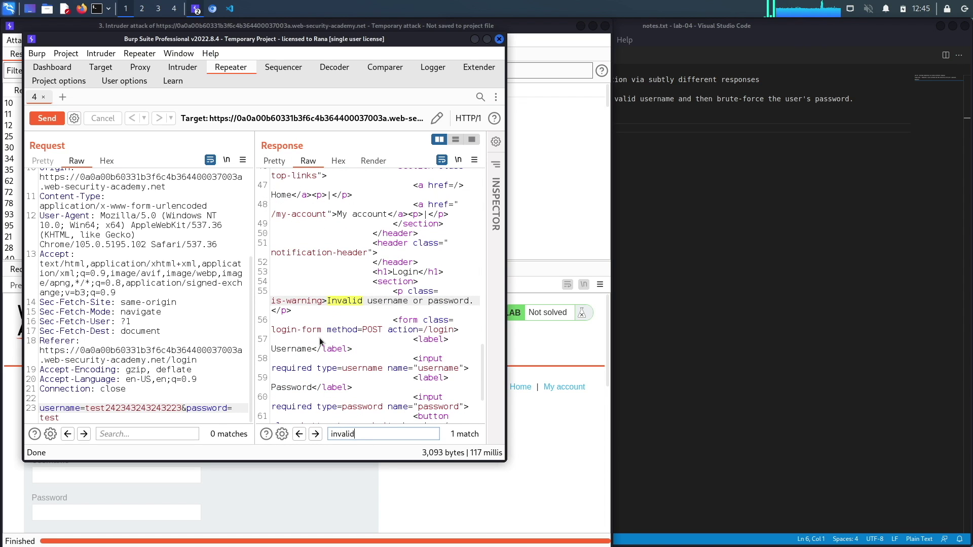
pyautogui.moveTo(327, 301); pyautogui.dragTo(475, 300)
pyautogui.rightClick(468, 301)
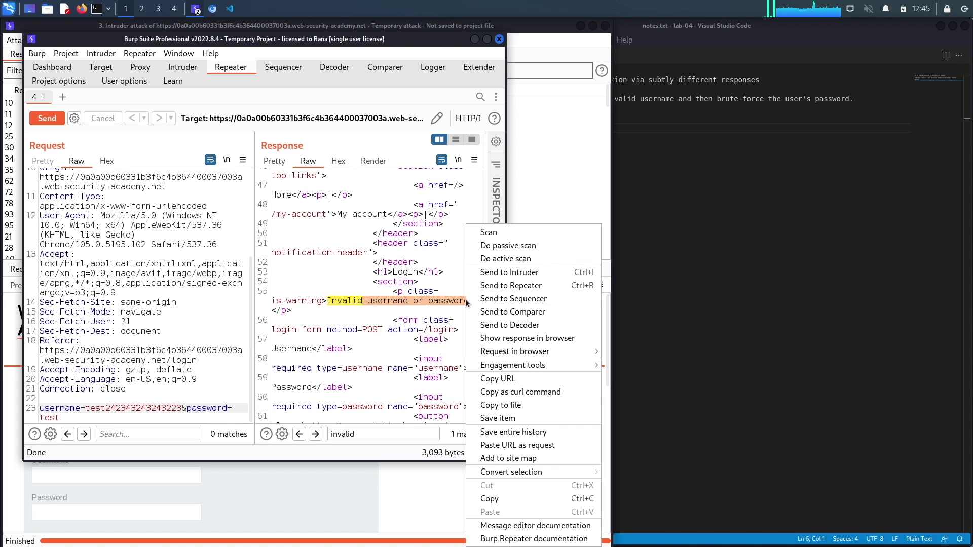
pyautogui.click(494, 498)
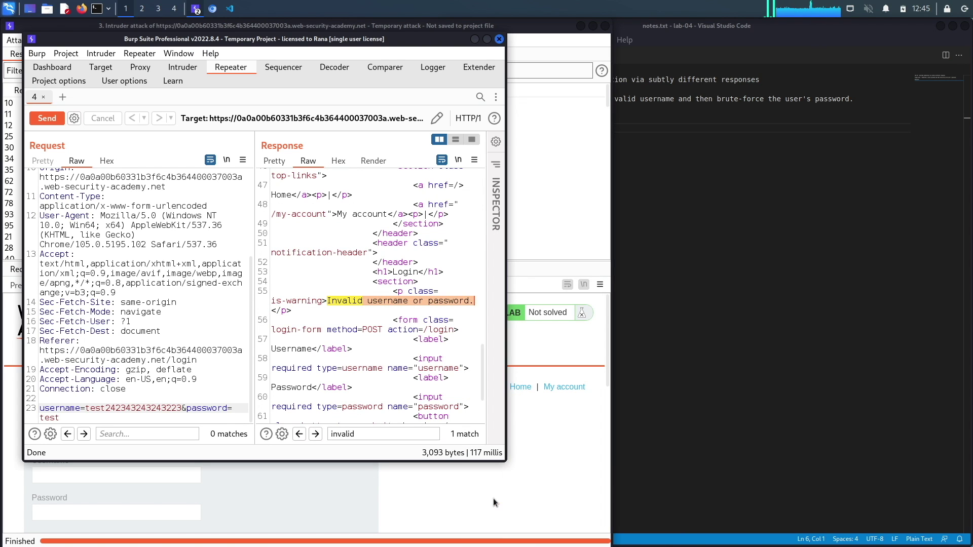
pyautogui.click(370, 312)
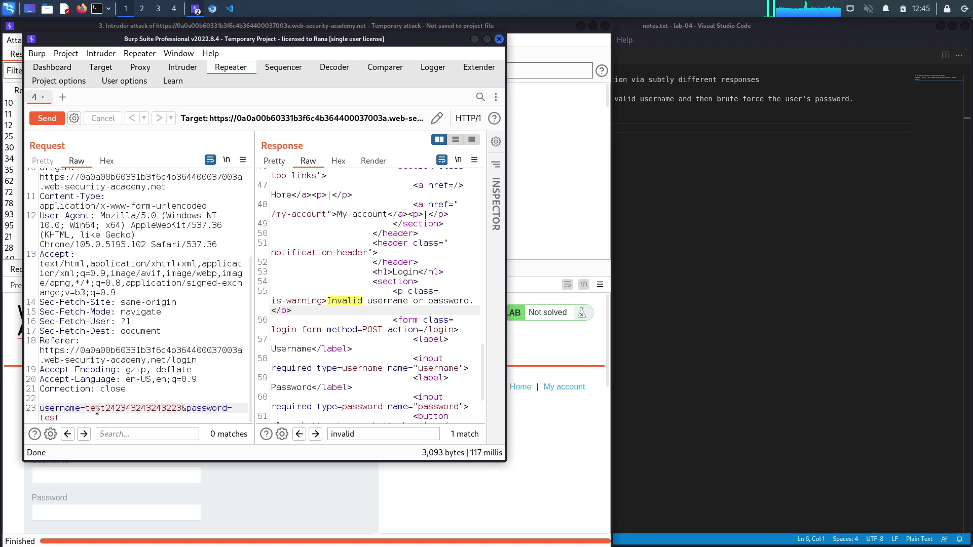
pyautogui.click(412, 503)
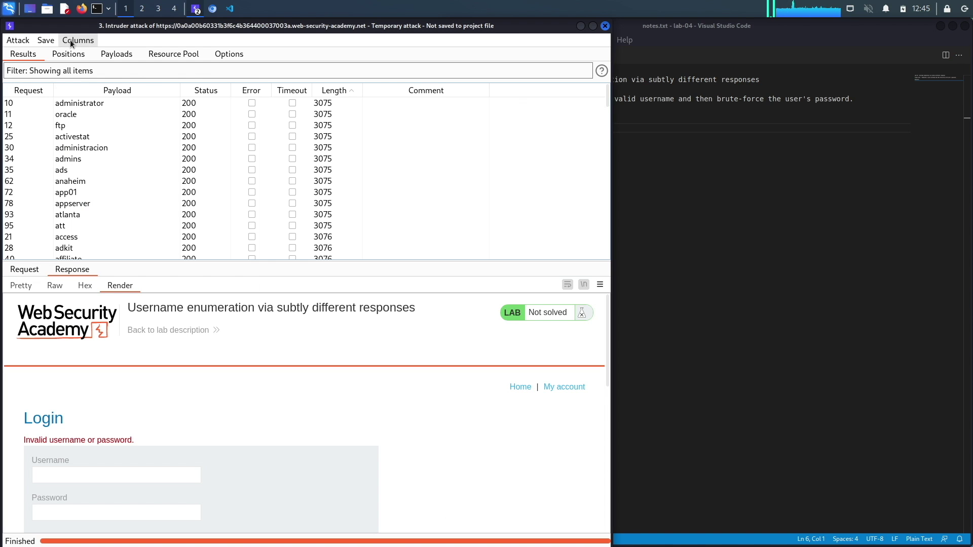
# Filter results with negative search on 'Invalid username or password.', leaving only request 101, autodiscover.
pyautogui.click(71, 69)
pyautogui.click(178, 272)
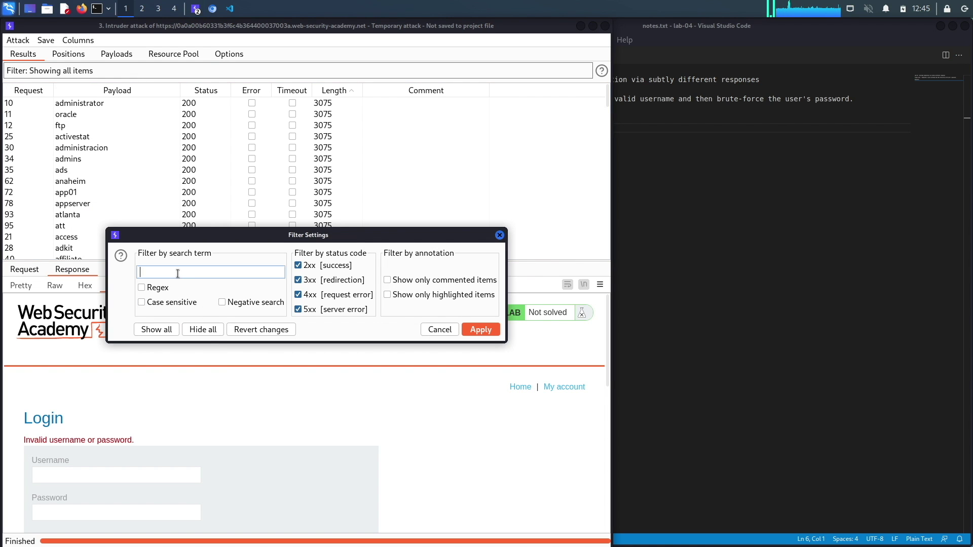
pyautogui.write('Invalid username or password.')
pyautogui.moveTo(257, 272); pyautogui.dragTo(125, 262)
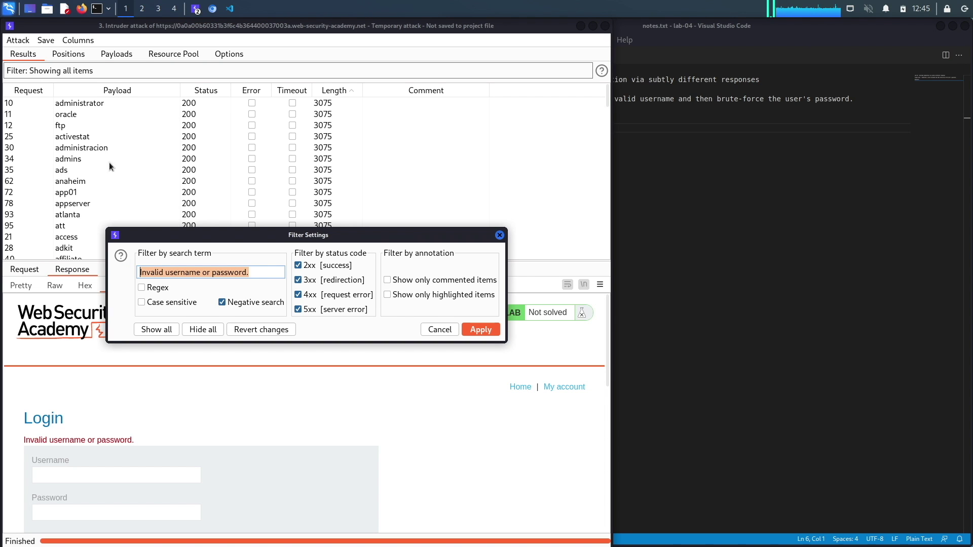
pyautogui.click(481, 330)
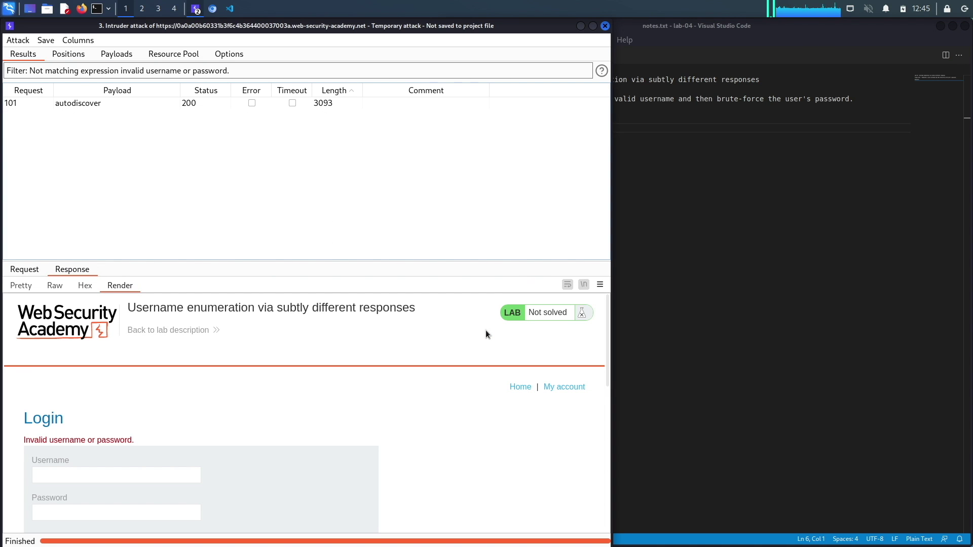
# View autodiscover's response missing the trailing period and recheck the filter term without changing it.
pyautogui.click(111, 103)
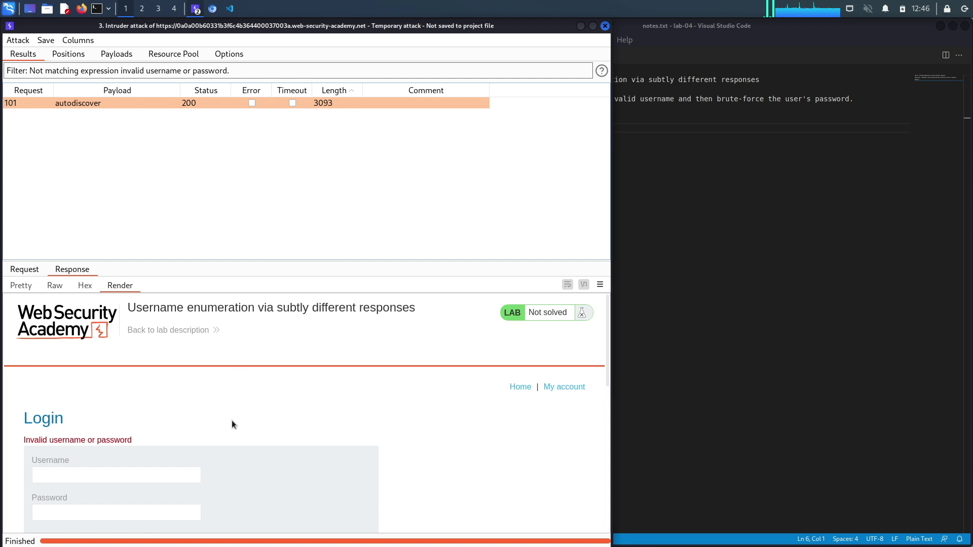
pyautogui.click(171, 72)
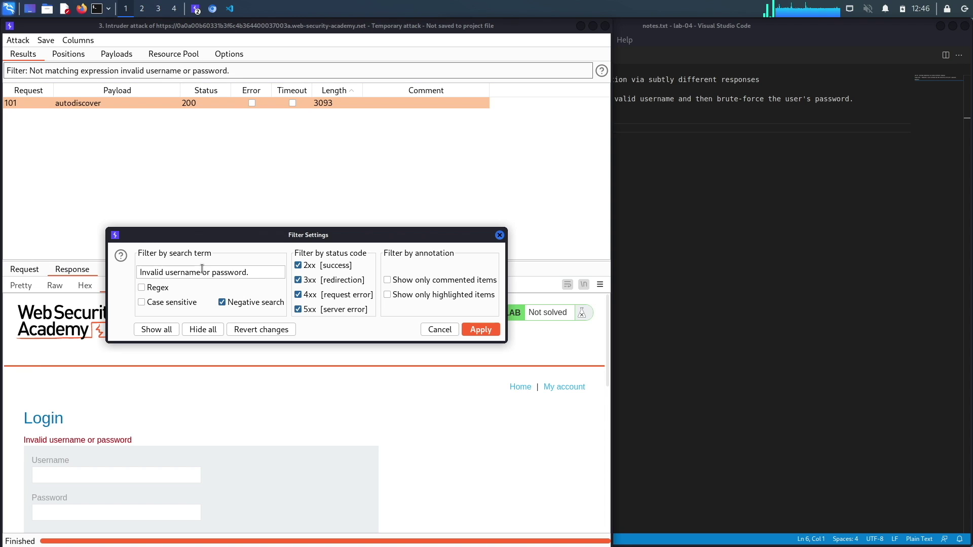
pyautogui.moveTo(249, 272); pyautogui.dragTo(242, 276)
pyautogui.write('d')
pyautogui.click(488, 330)
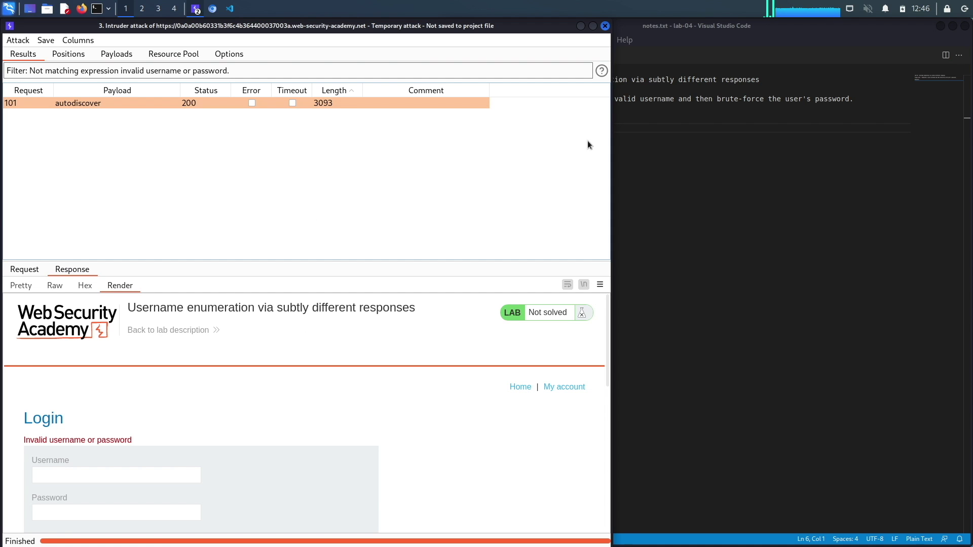
# Record 'username -> autodiscover' under Analysis in notes.txt, save, and return to Burp.
pyautogui.click(765, 226)
pyautogui.press('Return')
pyautogui.write('U')
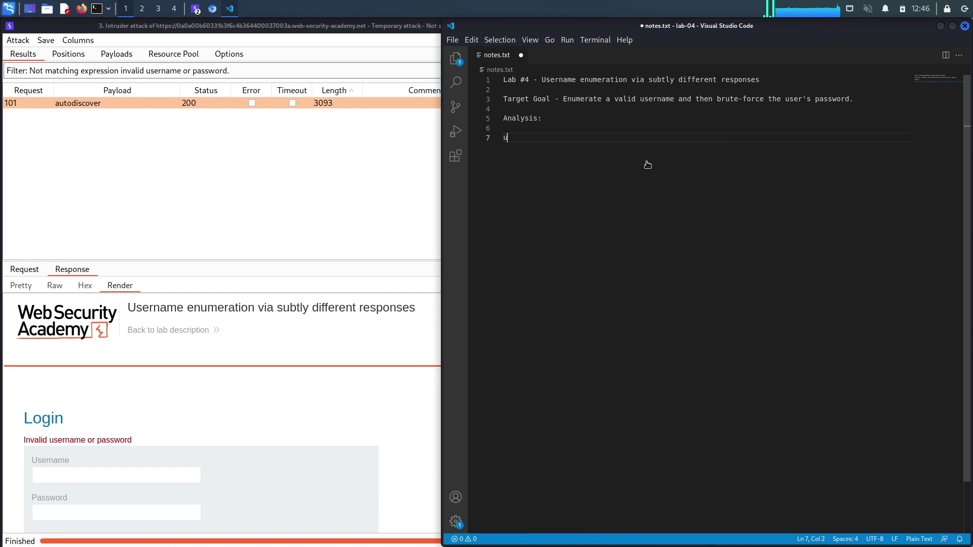
pyautogui.write('sername -> ')
pyautogui.write('autodi')
pyautogui.write('scover')
pyautogui.hotkey('ctrl', 's')
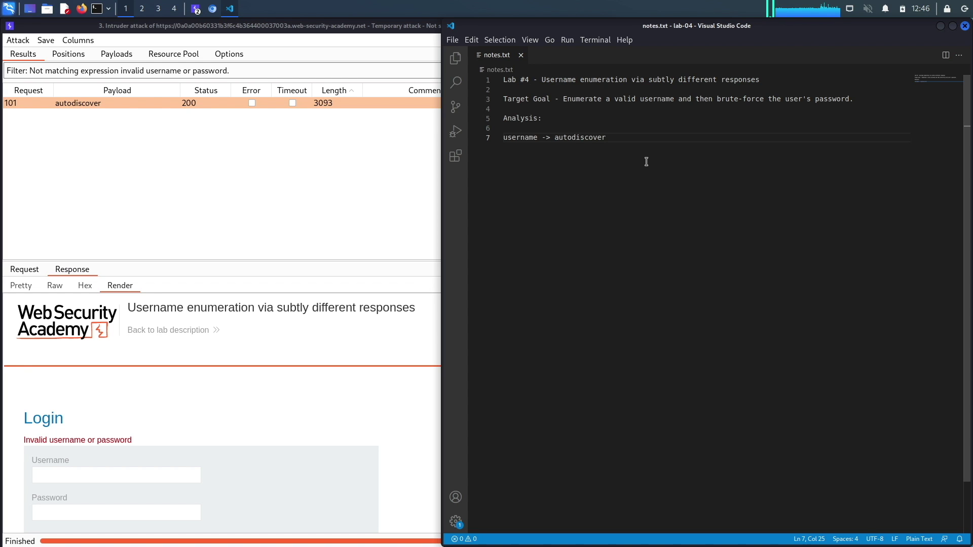
pyautogui.click(227, 167)
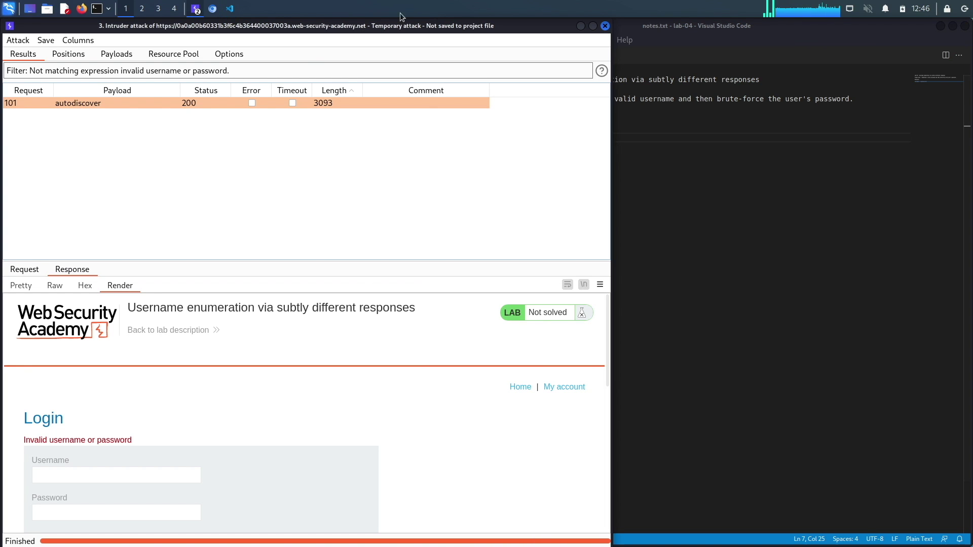
# Discard the username attack results and clear all payload markers in the Intruder request.
pyautogui.click(606, 26)
pyautogui.click(349, 348)
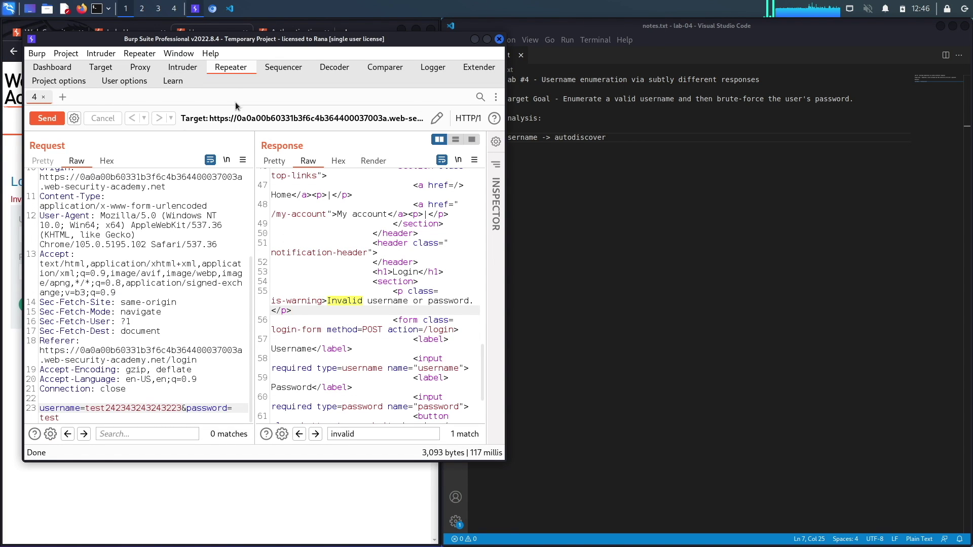
pyautogui.click(180, 68)
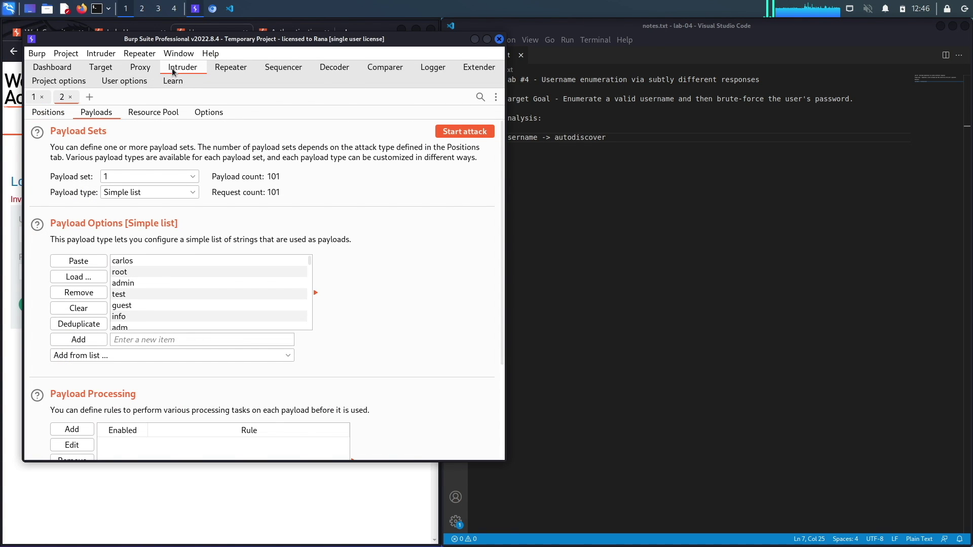
pyautogui.click(55, 113)
pyautogui.click(248, 317)
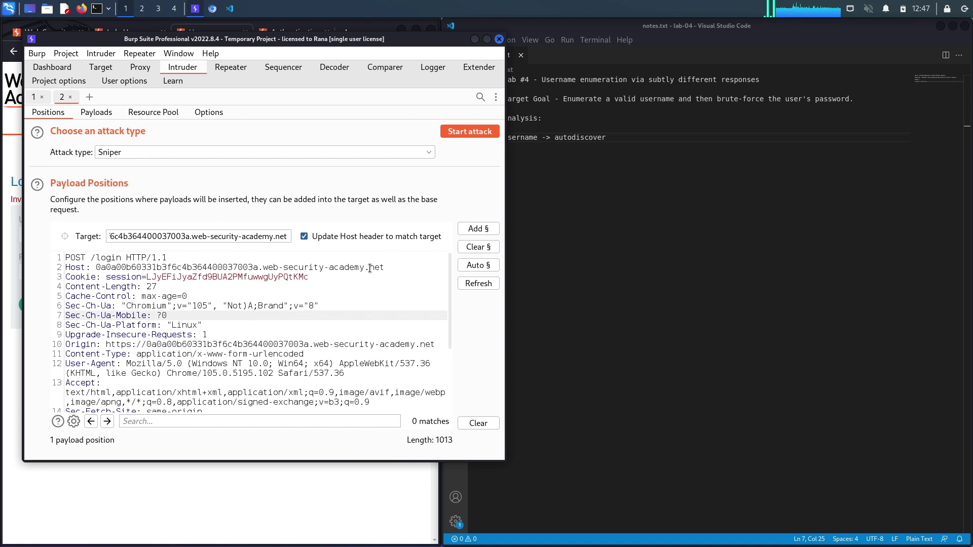
pyautogui.click(480, 247)
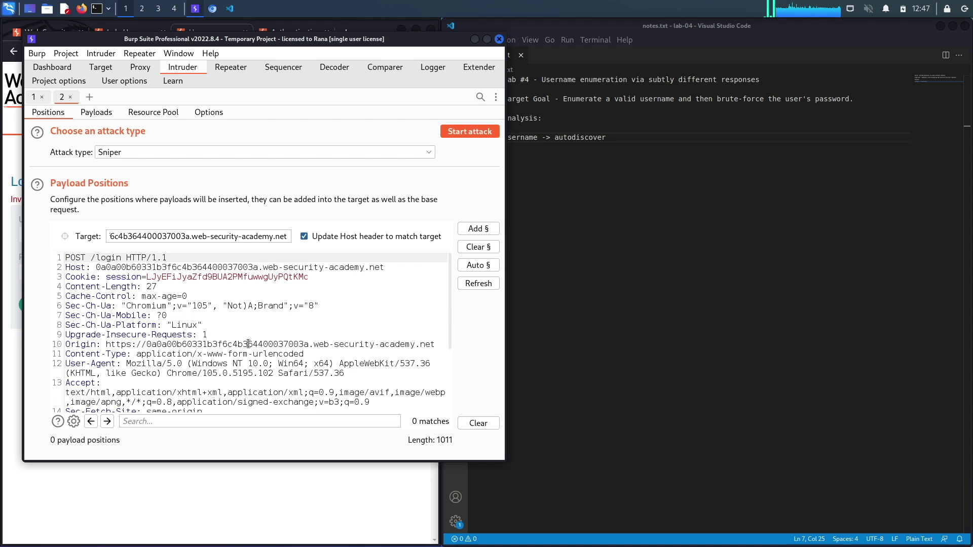
pyautogui.scroll(-3, 247, 344)
# Set username=autodiscover and mark only the password value as the payload position.
pyautogui.click(132, 407)
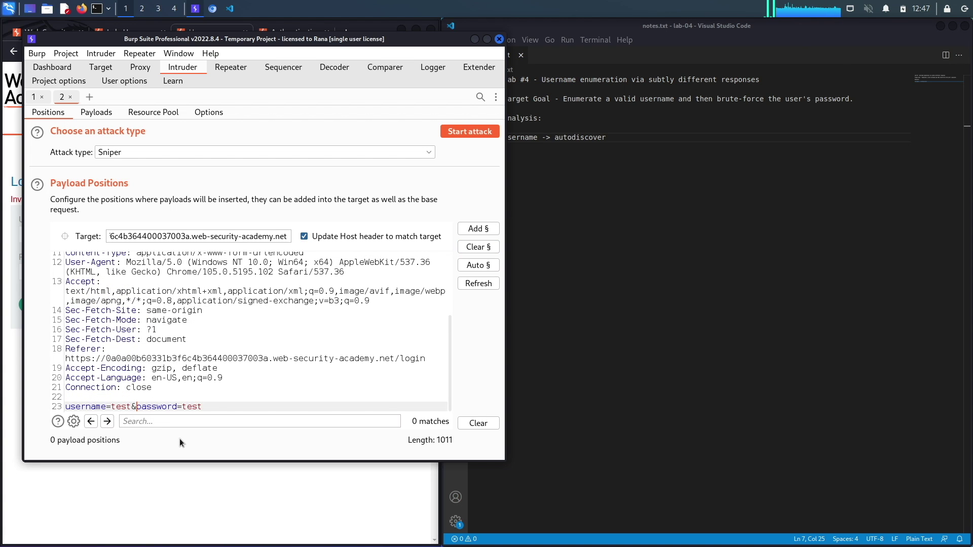
pyautogui.press('BackSpace')
pyautogui.press('BackSpace')
pyautogui.press('BackSpace')
pyautogui.press('BackSpace')
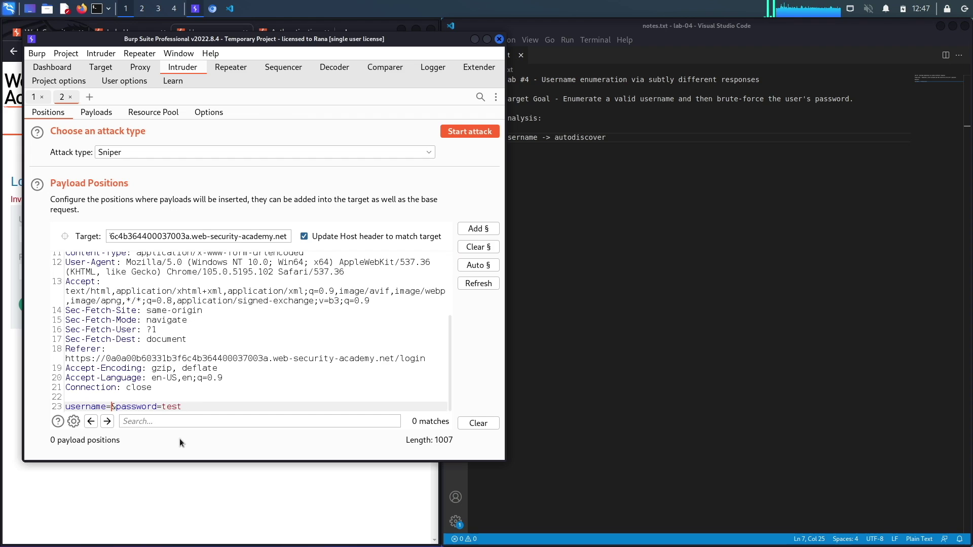
pyautogui.write('autodis')
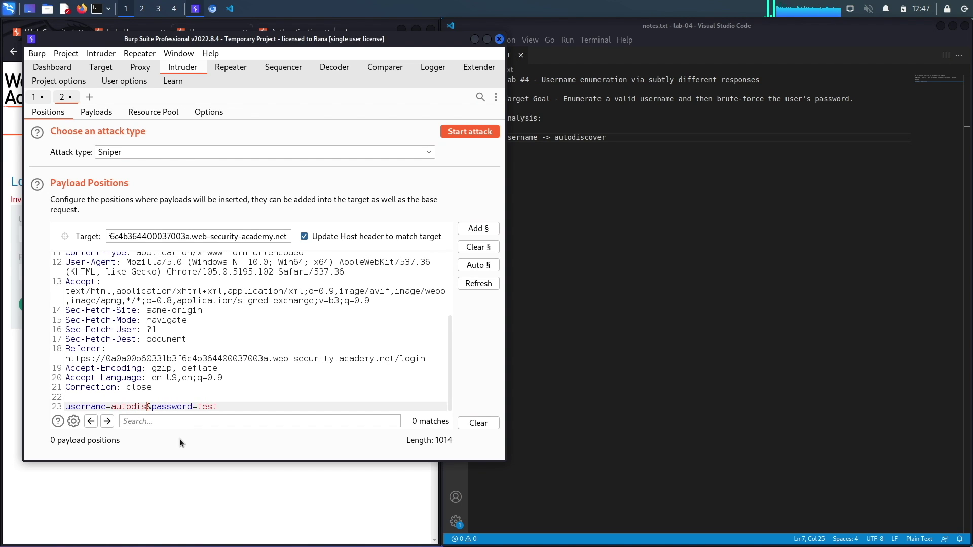
pyautogui.write('cover')
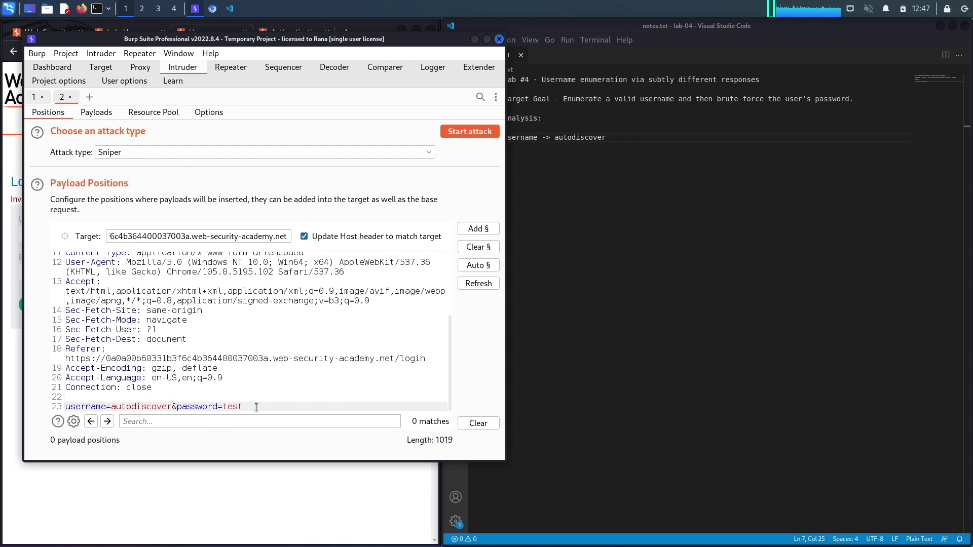
pyautogui.moveTo(256, 407); pyautogui.dragTo(222, 407)
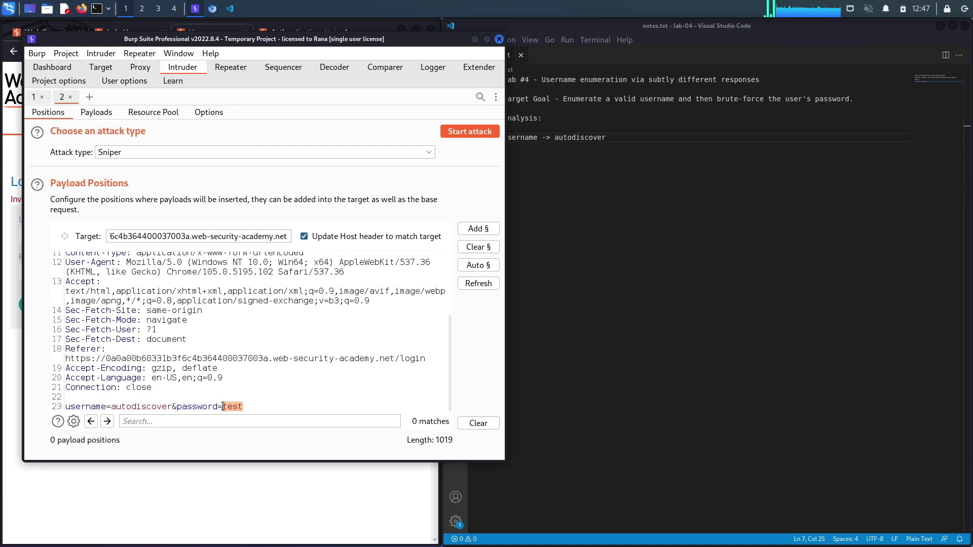
pyautogui.click(472, 229)
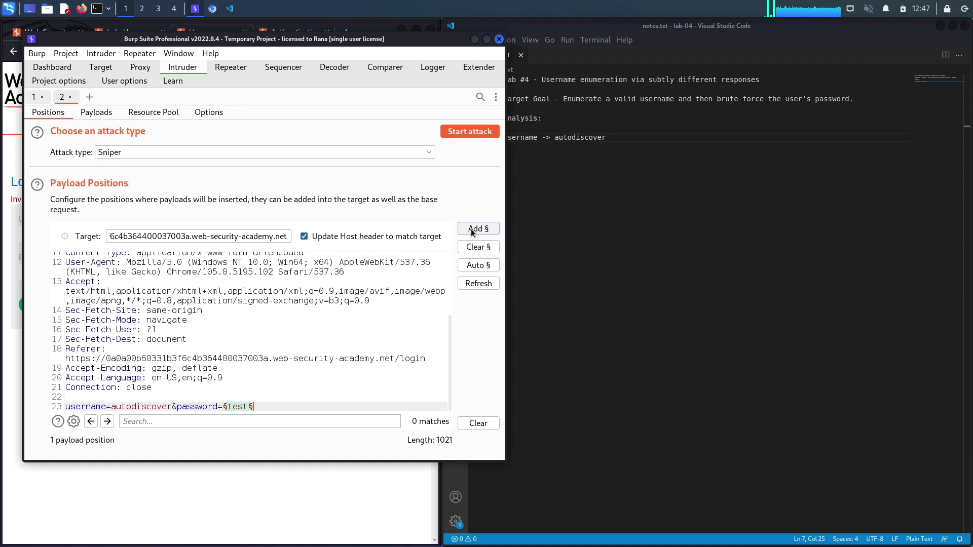
# Empty the Intruder payload list and bring the lab description forward in Chrome.
pyautogui.click(89, 113)
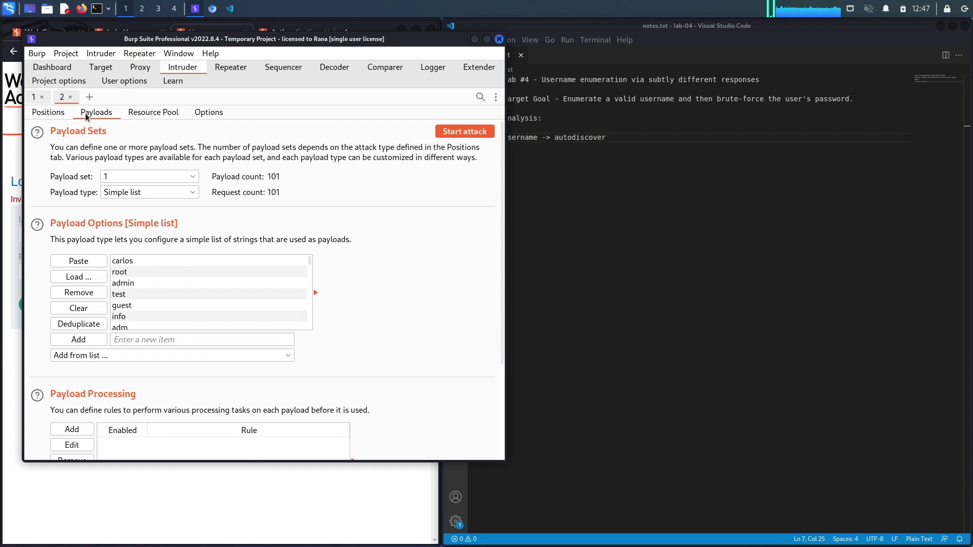
pyautogui.click(84, 295)
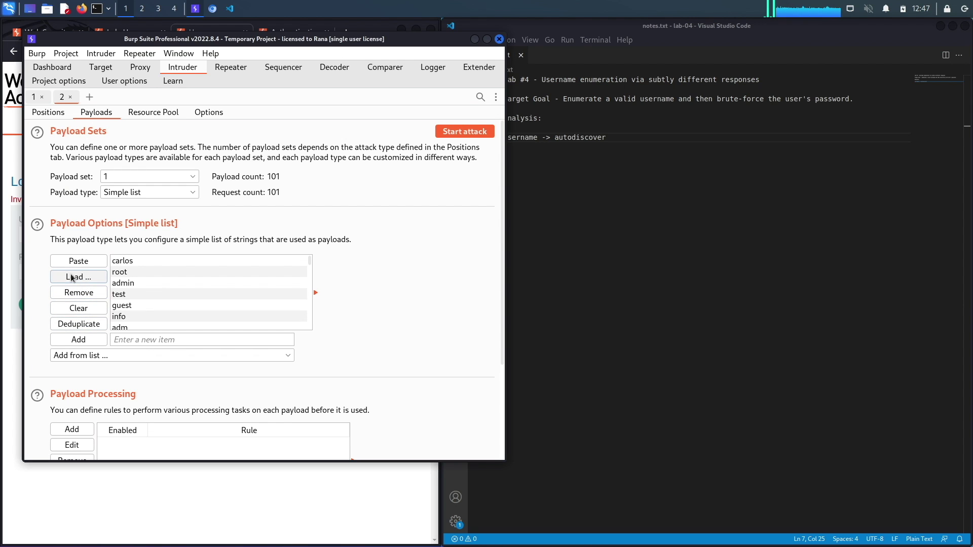
pyautogui.click(81, 308)
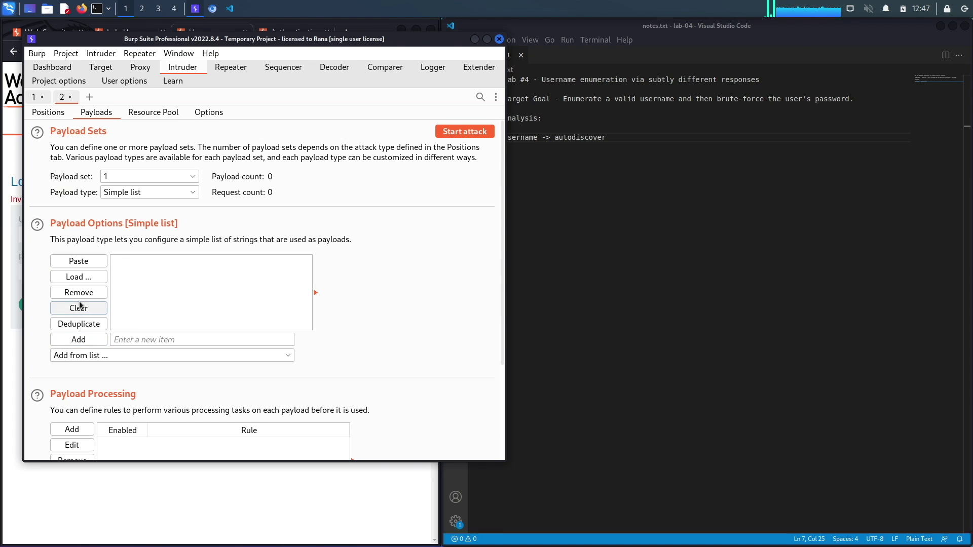
pyautogui.click(10, 160)
# Open the Candidate passwords list in a new tab and copy the whole list.
pyautogui.click(132, 33)
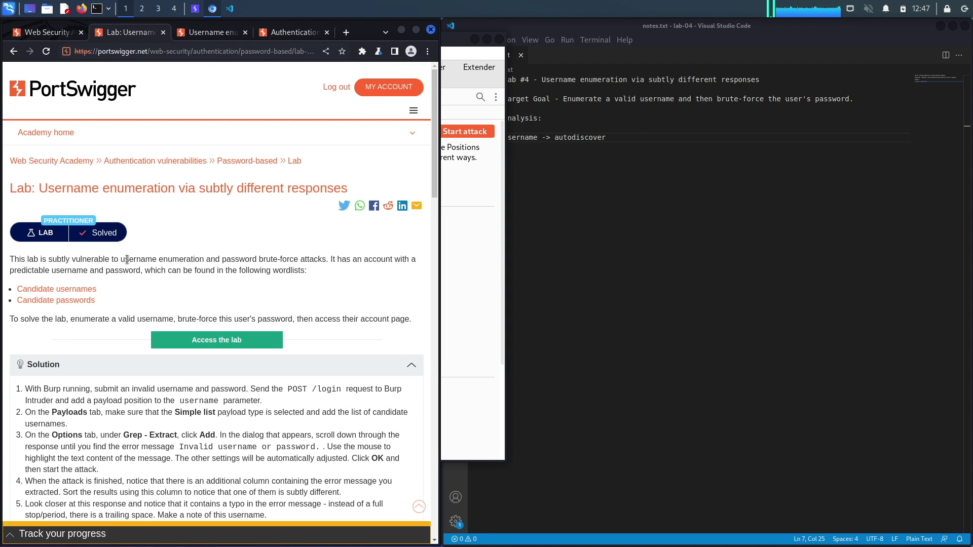
pyautogui.rightClick(62, 300)
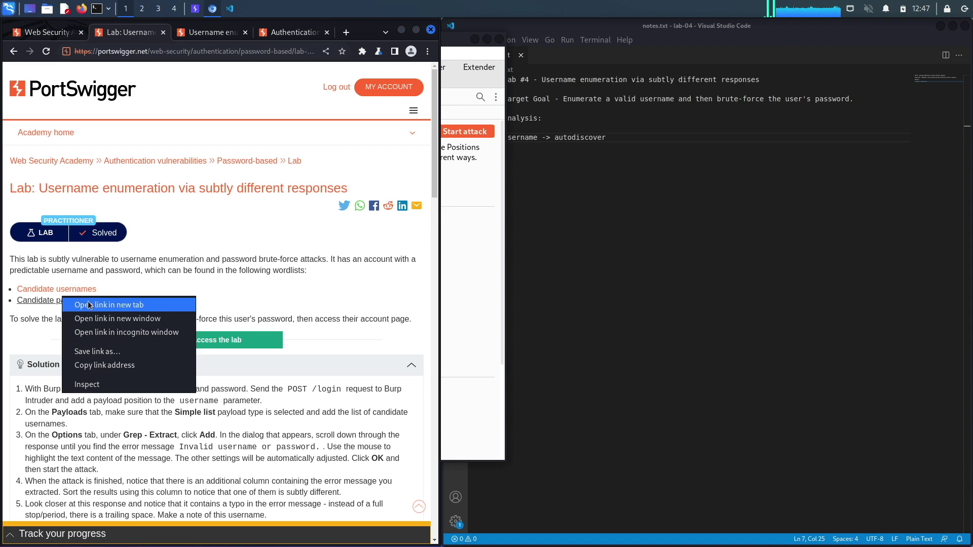
pyautogui.click(109, 305)
pyautogui.click(300, 33)
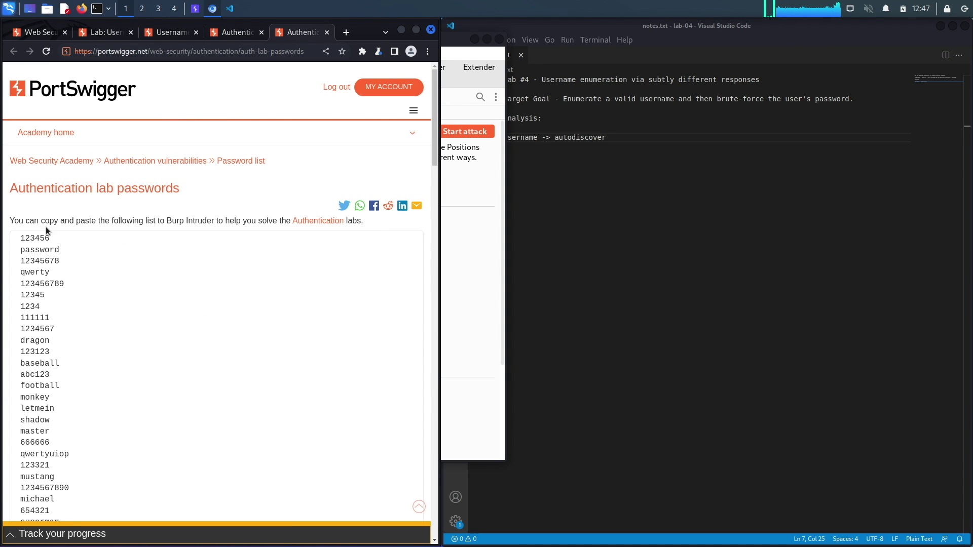
pyautogui.moveTo(20, 238); pyautogui.dragTo(63, 544)
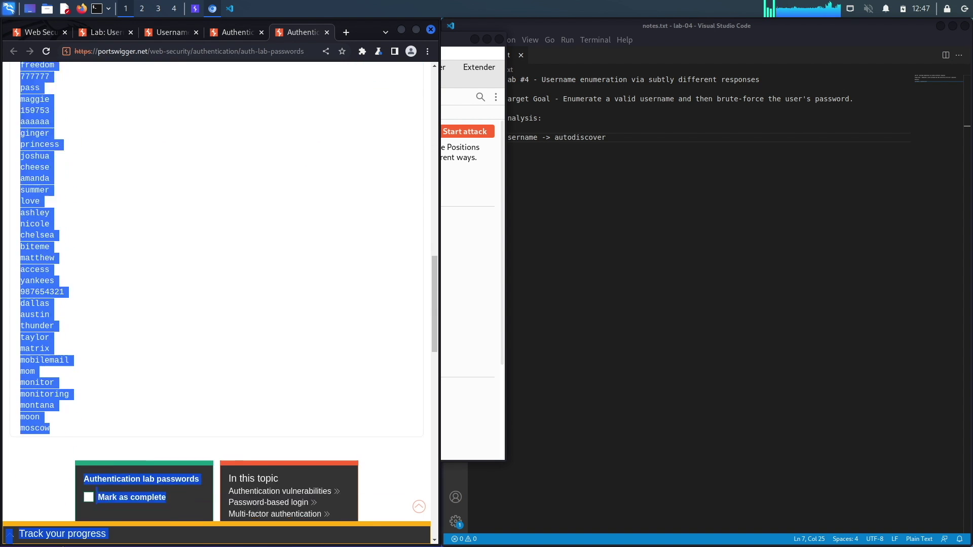
pyautogui.moveTo(64, 545)
pyautogui.mouseDown()
pyautogui.moveTo(32, 56)
pyautogui.moveTo(101, 523)
pyautogui.mouseUp()
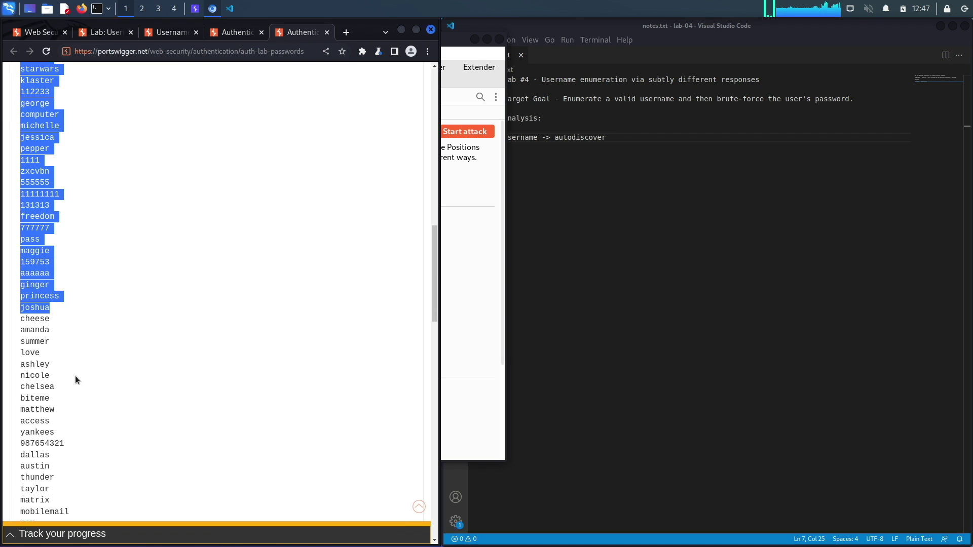
pyautogui.moveTo(102, 524); pyautogui.dragTo(55, 374)
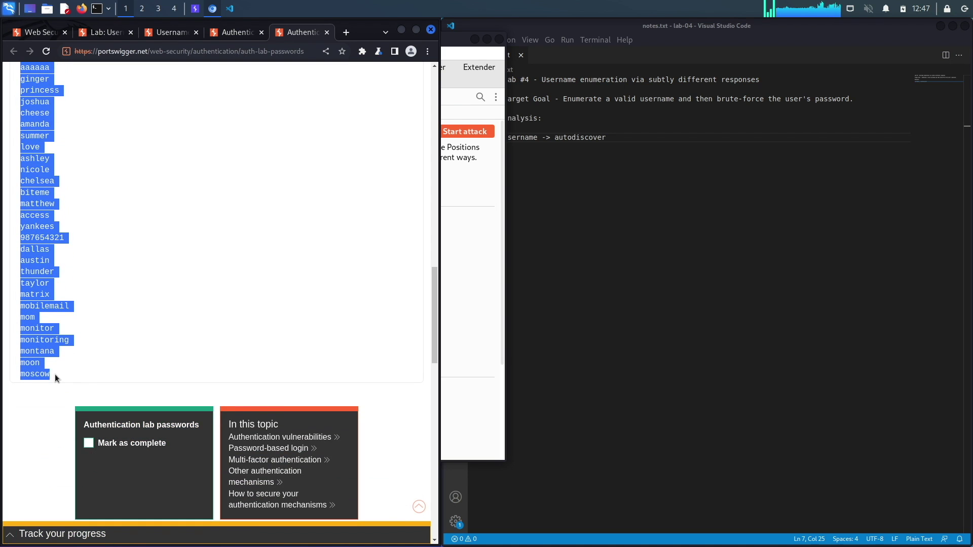
# Paste the 100 candidate passwords into Burp Intruder's payload list.
pyautogui.click(490, 271)
pyautogui.click(78, 261)
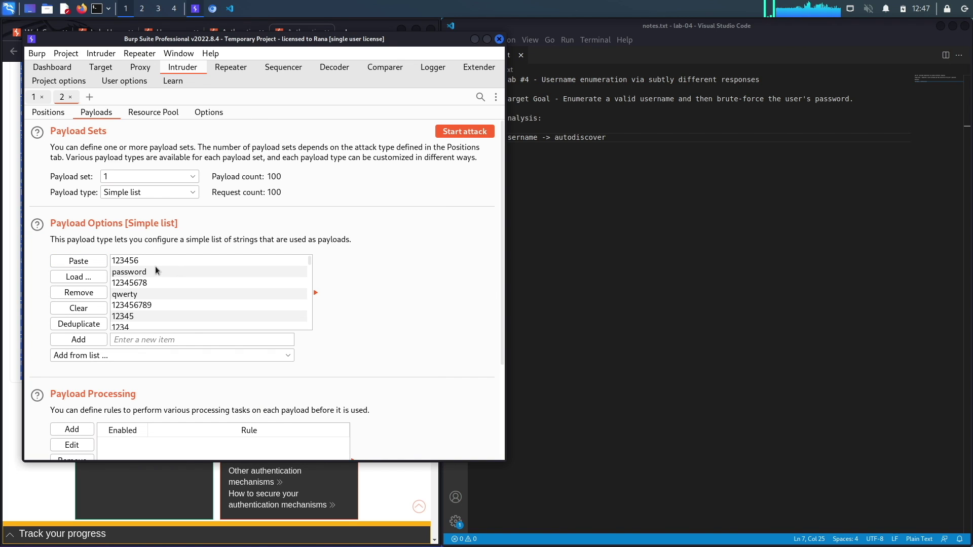
# Confirm the §test§ password marker and start the brute-force attack for autodiscover.
pyautogui.click(48, 112)
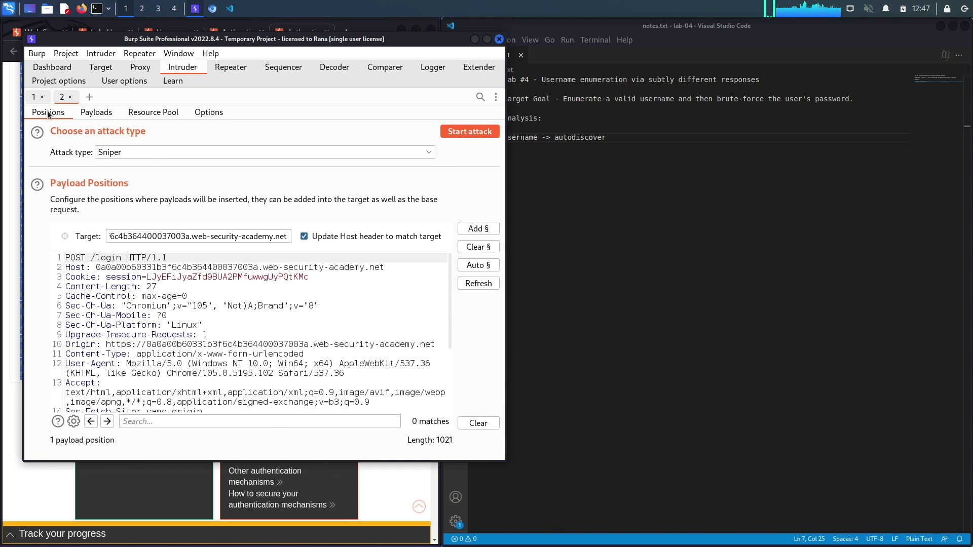
pyautogui.scroll(-1, 215, 351)
pyautogui.scroll(-2, 215, 350)
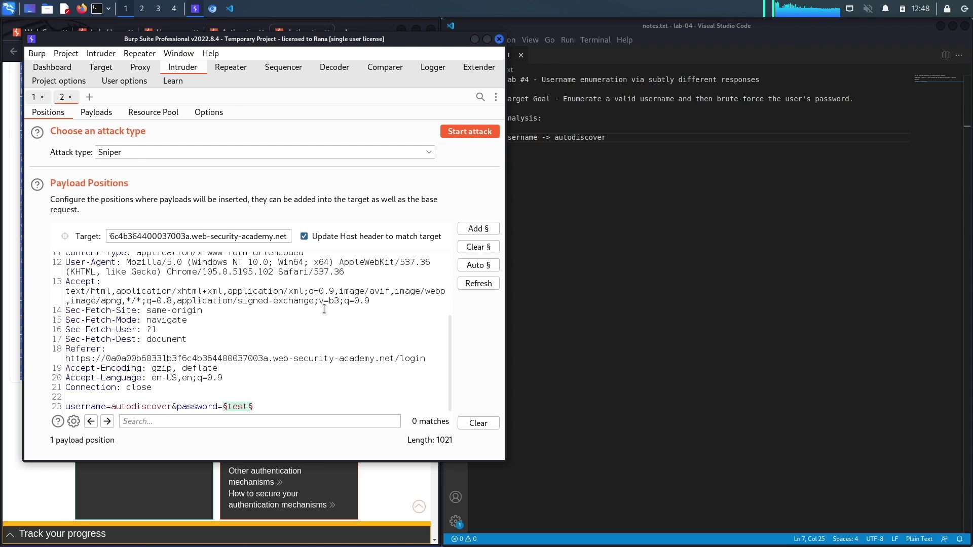
pyautogui.click(468, 131)
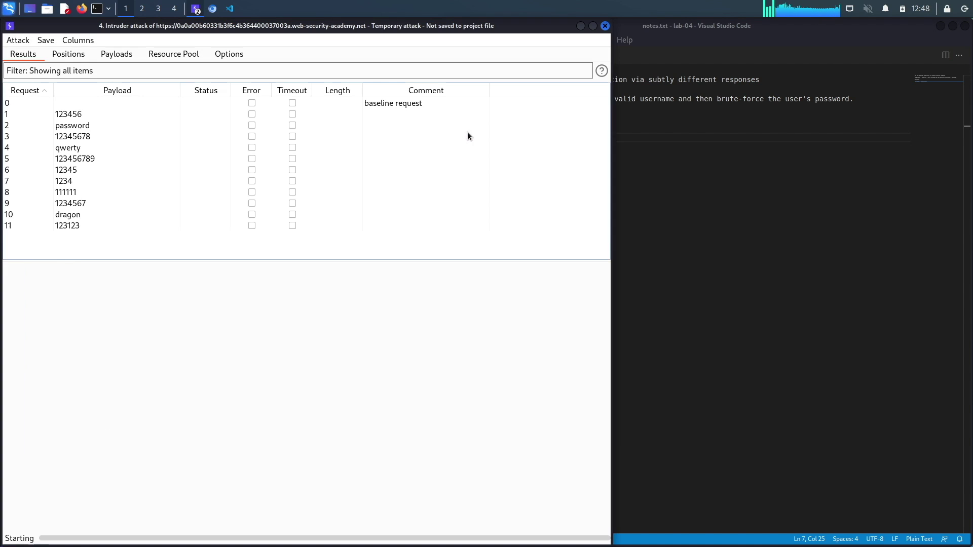
# Sort results by status and highlight football's 302 redirect to /my-account.
pyautogui.click(205, 91)
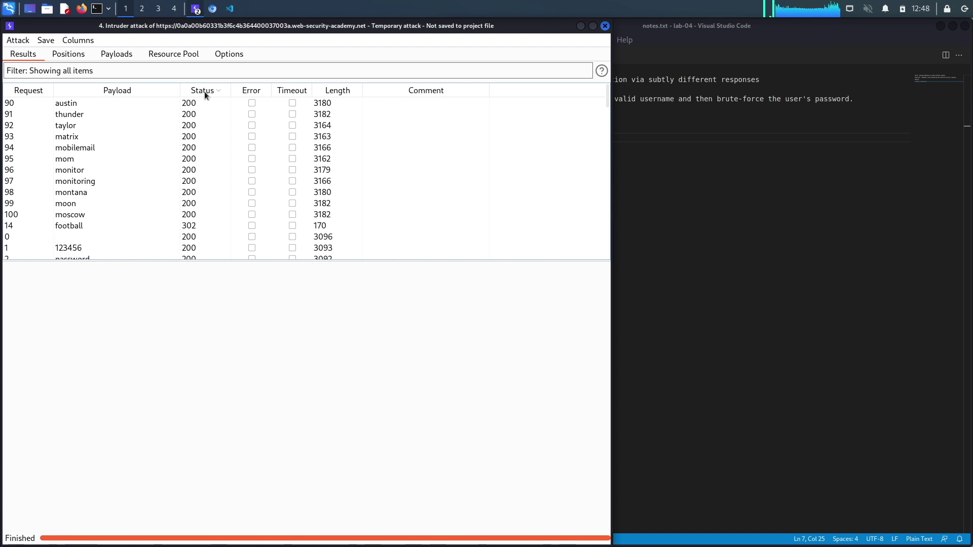
pyautogui.click(114, 227)
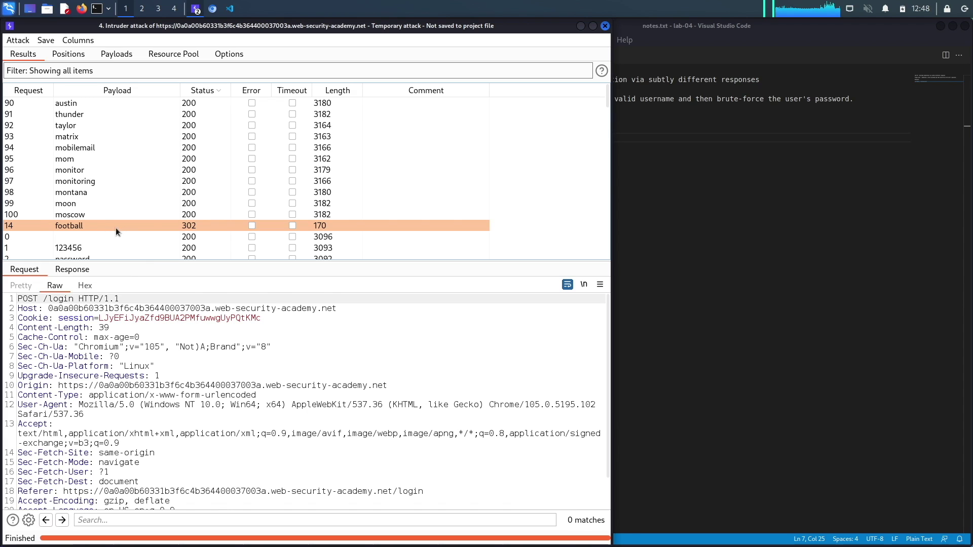
pyautogui.click(74, 271)
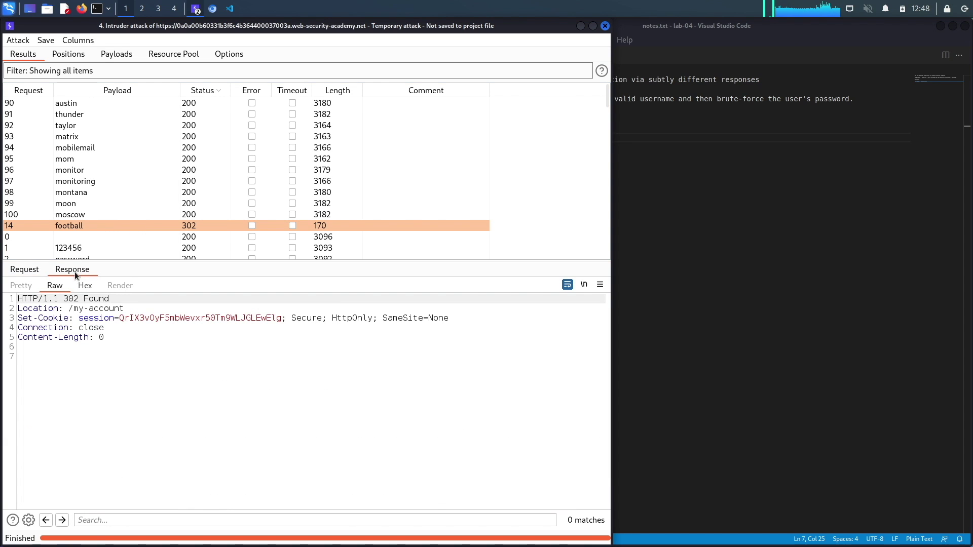
pyautogui.moveTo(68, 309); pyautogui.dragTo(126, 308)
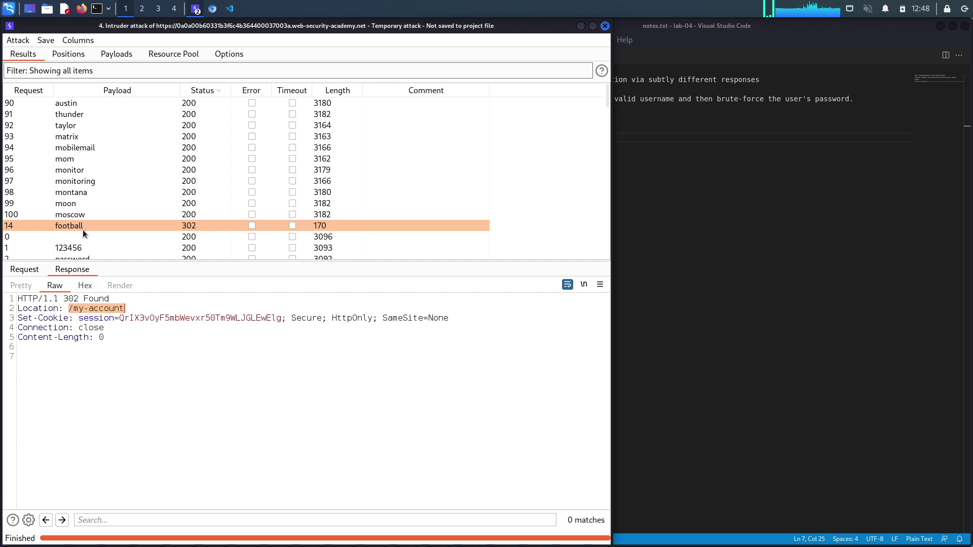
pyautogui.click(755, 225)
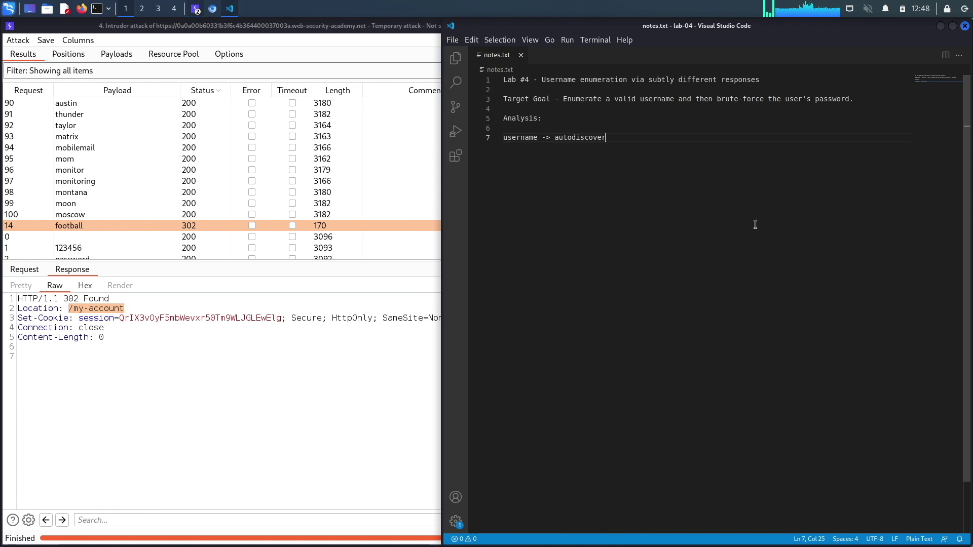
pyautogui.press('Return')
pyautogui.write('password ')
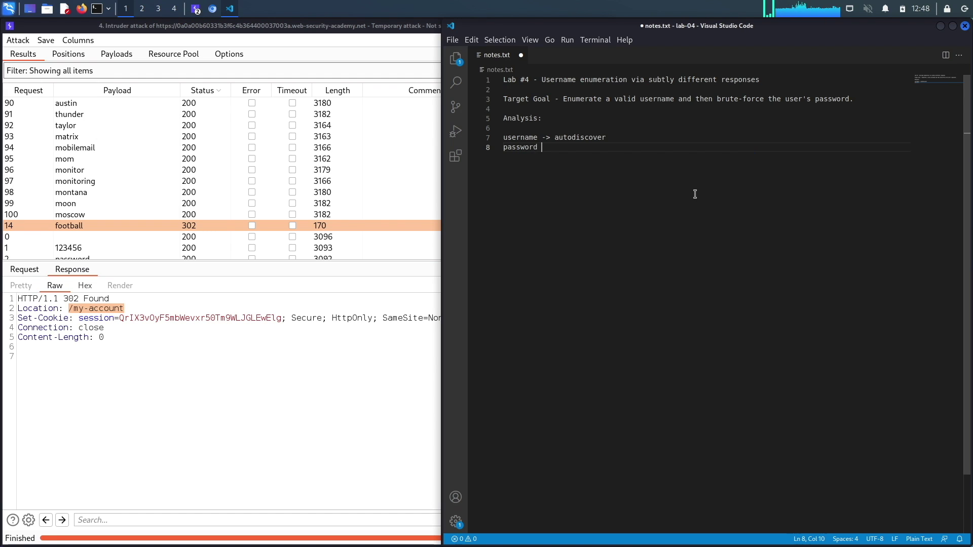
pyautogui.write('-> foot')
pyautogui.write('ball')
pyautogui.hotkey('ctrl', 's')
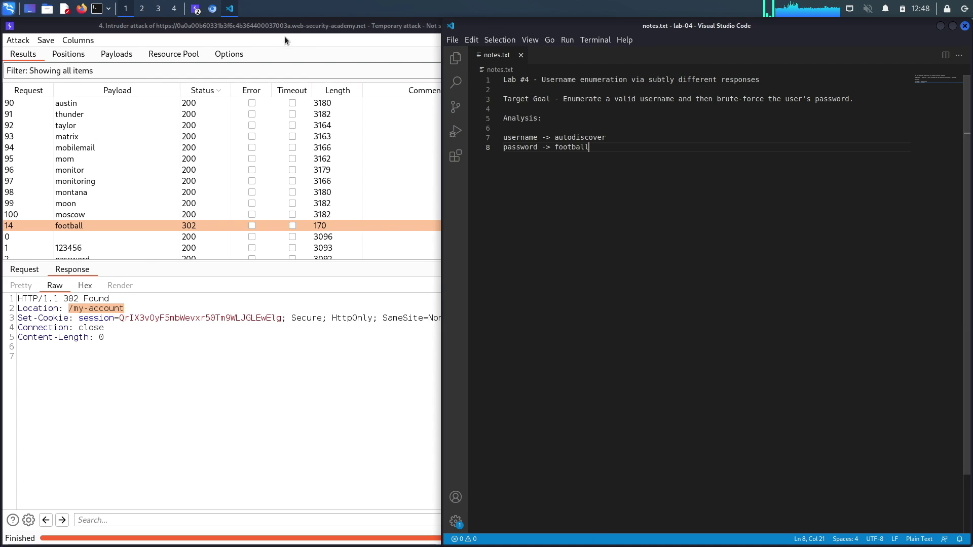
pyautogui.moveTo(361, 25)
pyautogui.mouseDown()
pyautogui.moveTo(641, 51)
pyautogui.moveTo(972, 45)
pyautogui.mouseUp()
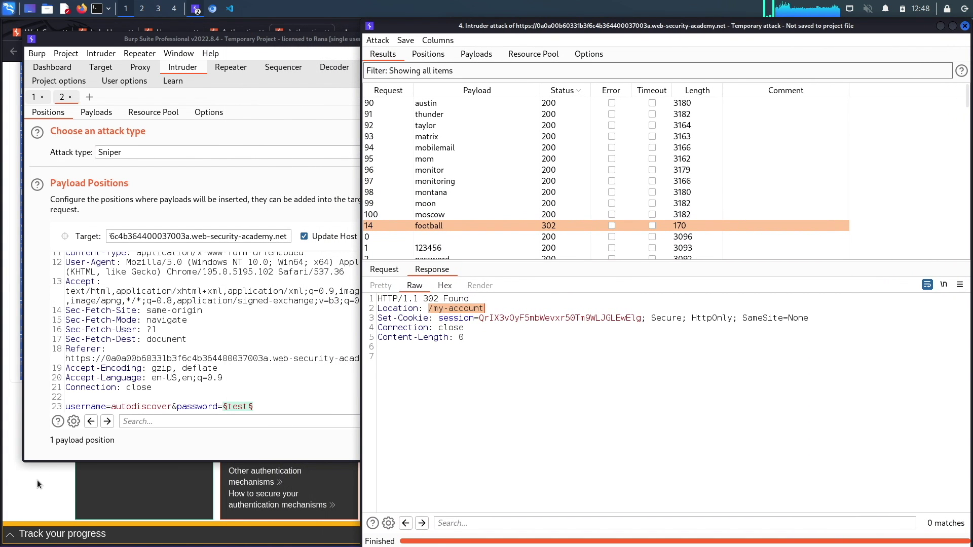
pyautogui.click(37, 480)
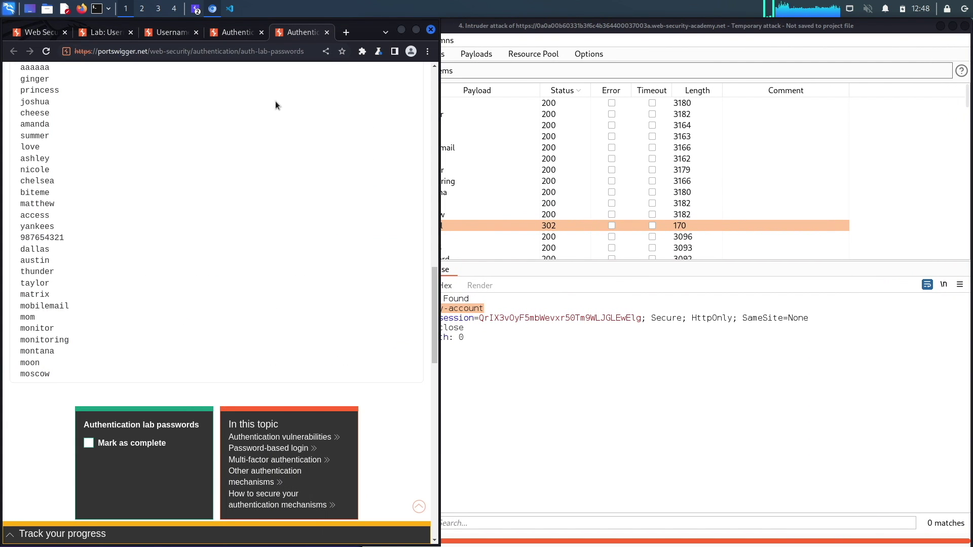
pyautogui.click(327, 32)
pyautogui.click(327, 32)
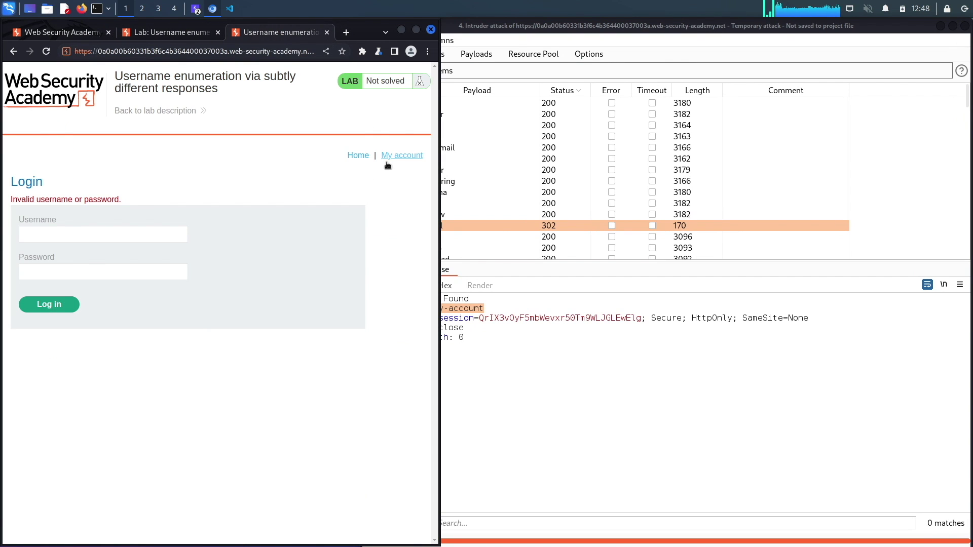
pyautogui.click(87, 236)
pyautogui.write('foo')
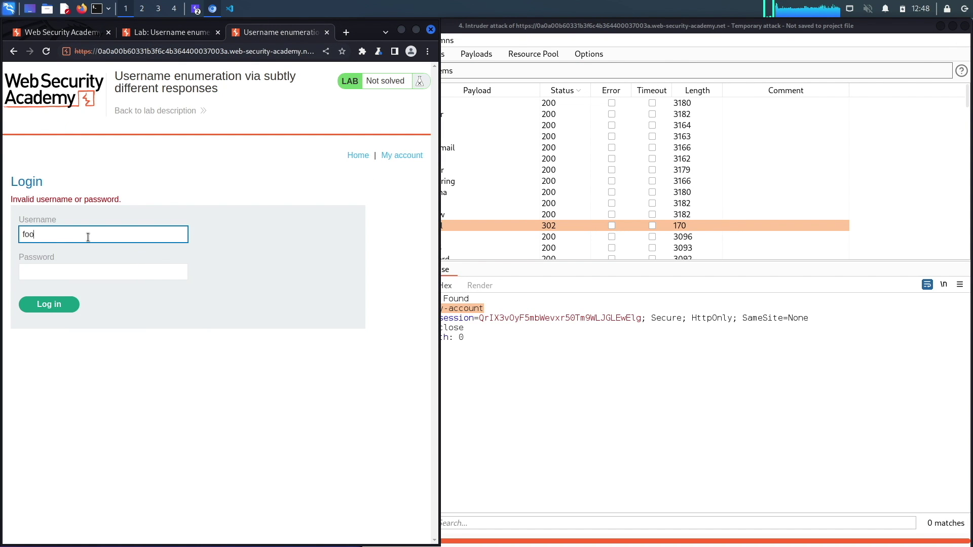
pyautogui.write('autodiscover')
pyautogui.click(87, 273)
pyautogui.write('p')
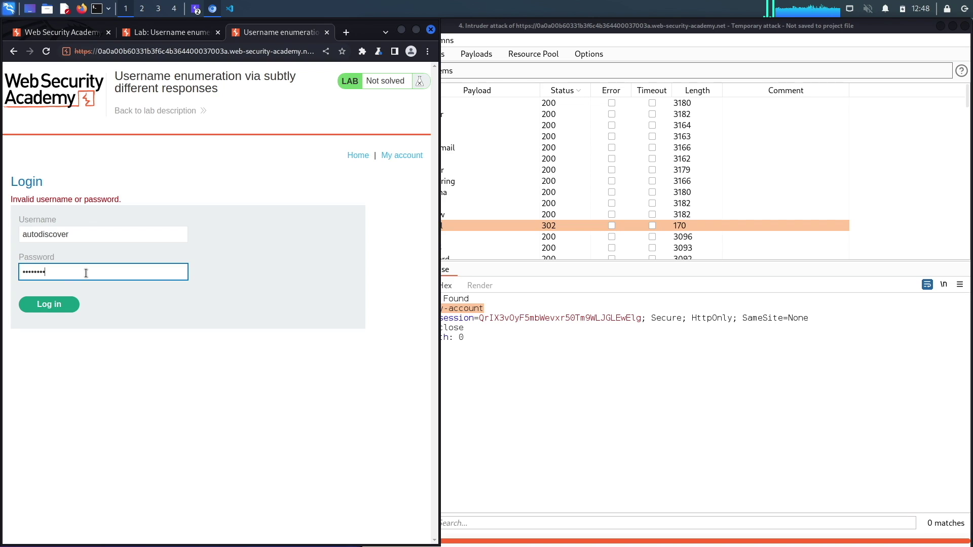
pyautogui.click(44, 303)
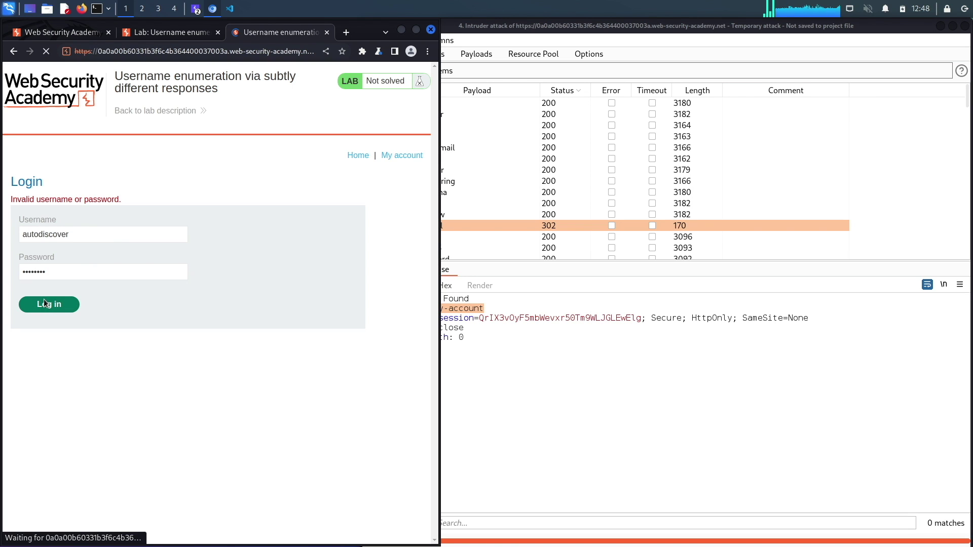